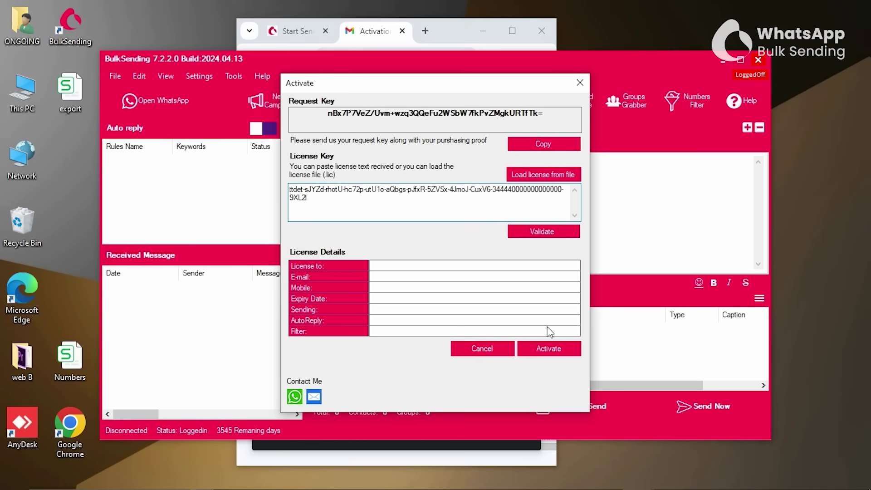
Activate the license with the pasted key and add contacts, including WhatsApp contacts.
click(549, 353)
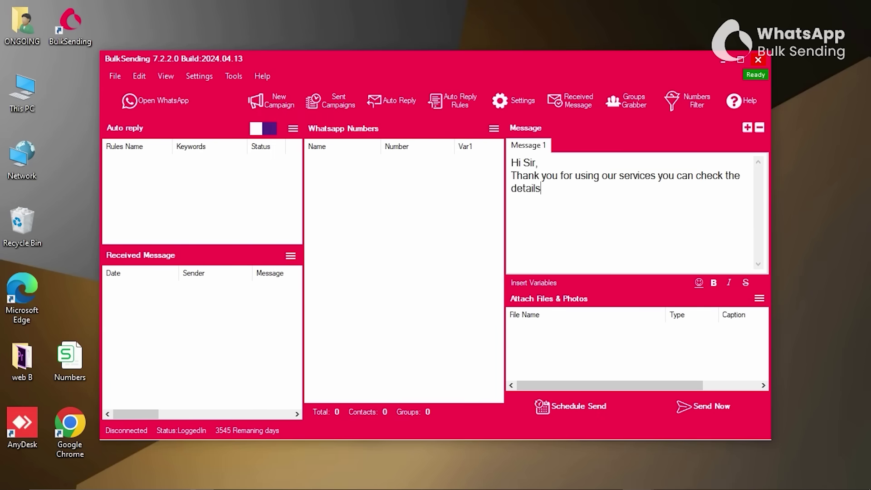
text(in the attachment below)
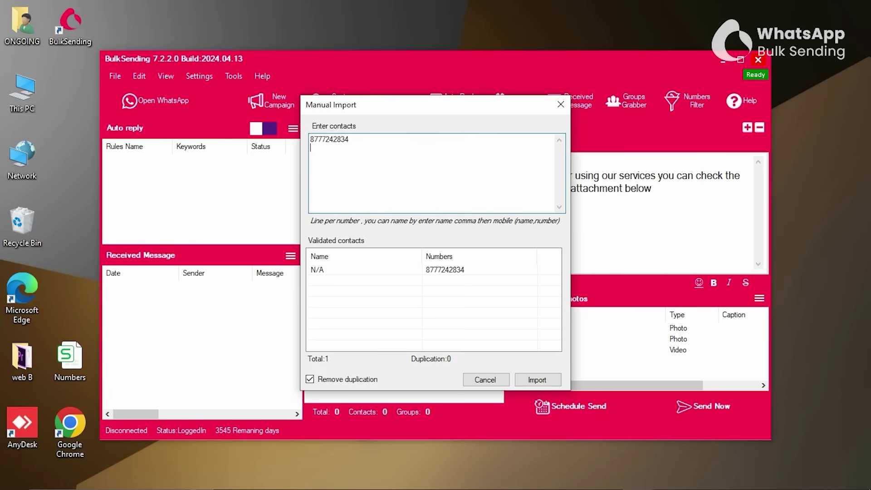
key(Return)
key(Return)
text(9)
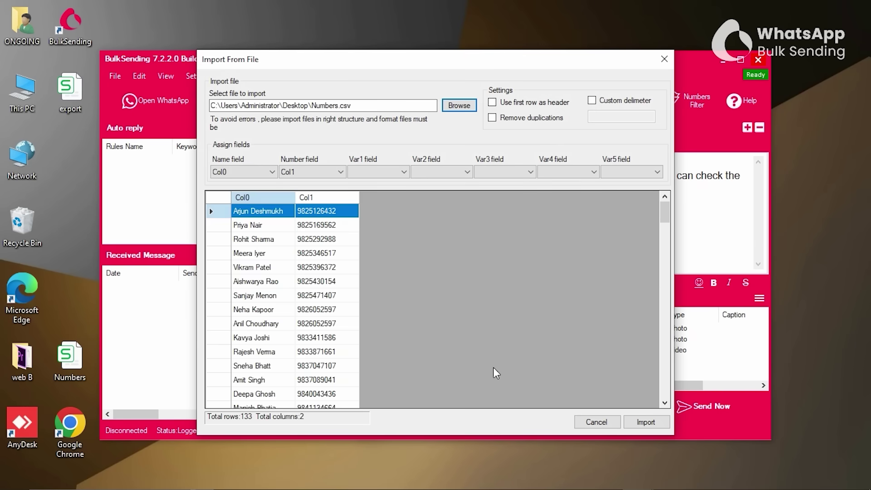
text(1)
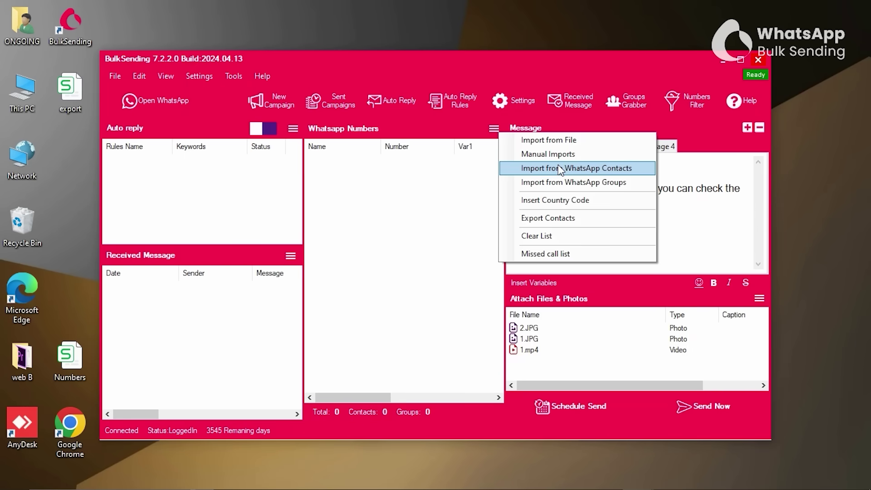
click(561, 168)
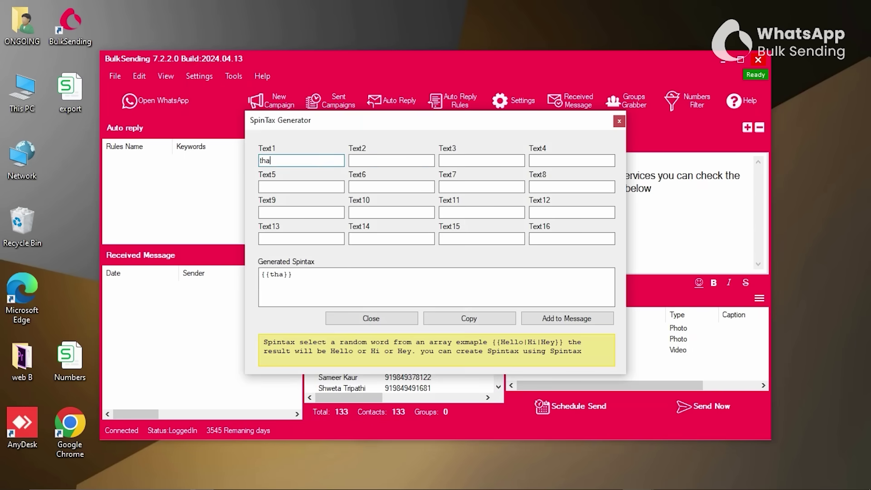
Fill the spintax variants with thank-you phrases ('thank you', 'well don…') and insert a message variable.
text(nks)
click(391, 160)
text(thank you)
click(481, 160)
text(well don)
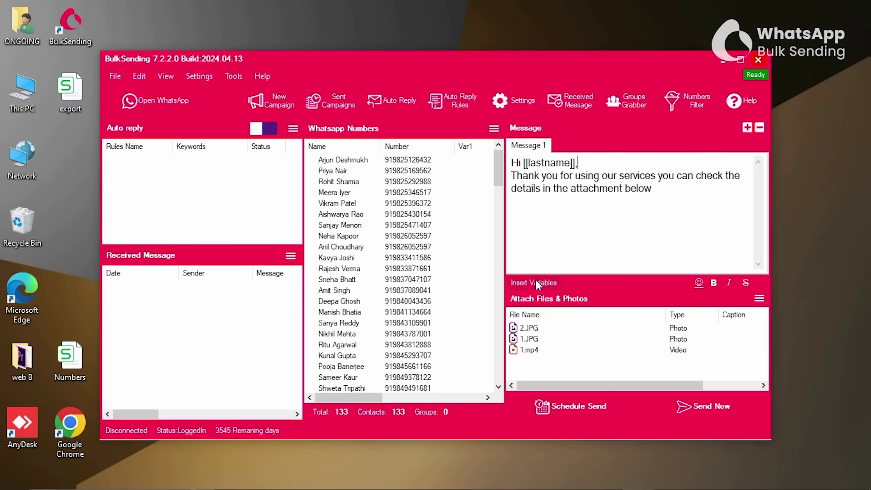
right_click(544, 279)
click(678, 332)
right_click(550, 278)
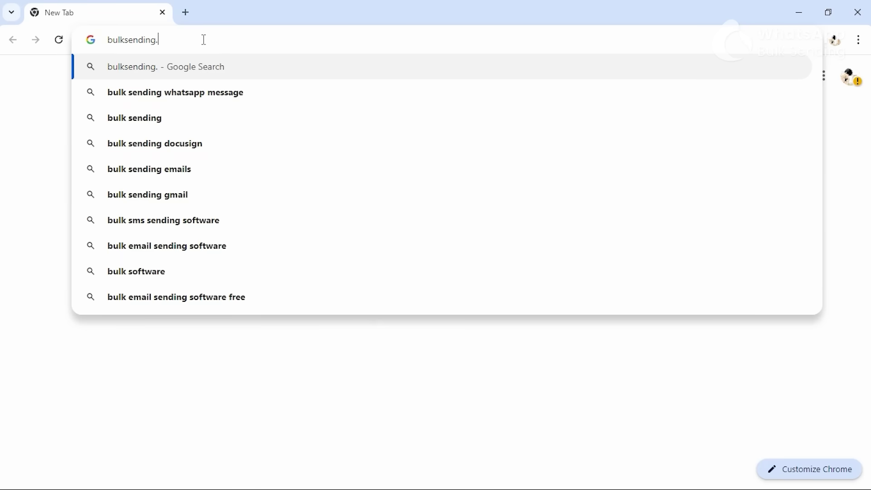
On bulksending.in, submit the free-trial download form with name, WhatsApp number and city.
key(Return)
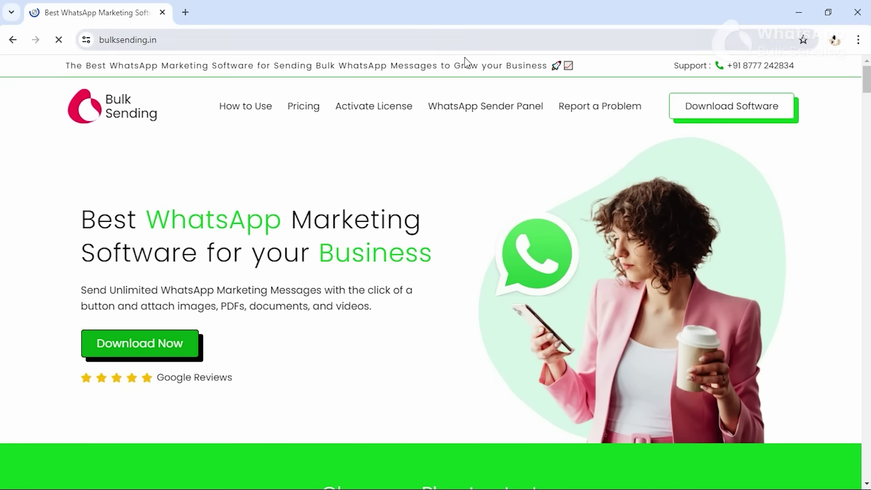
click(713, 109)
click(196, 295)
text(Kriti)
click(297, 296)
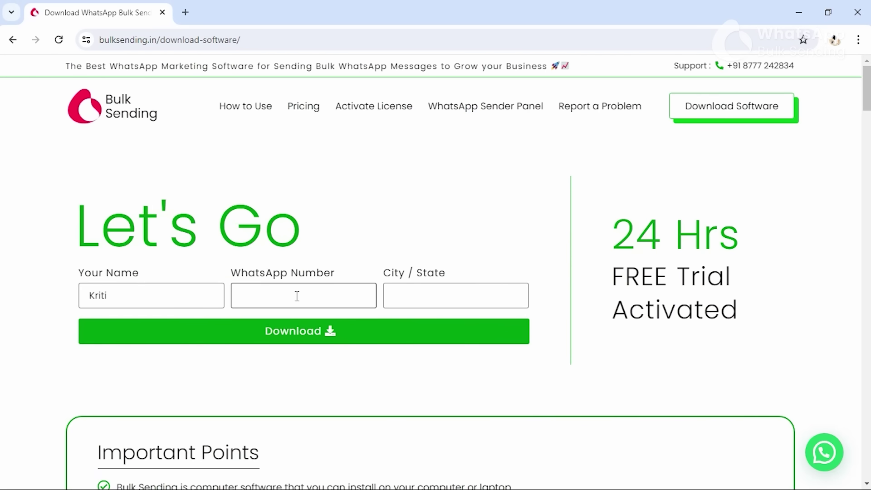
click(452, 294)
text(Delhi)
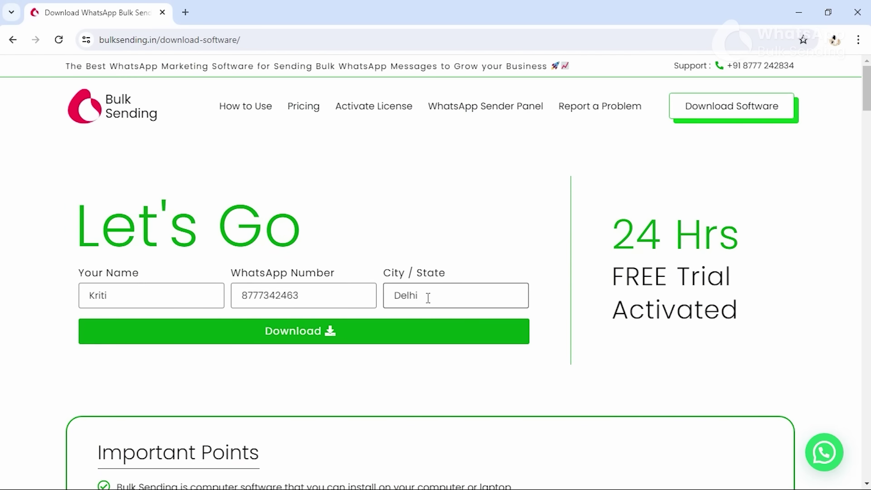
click(369, 332)
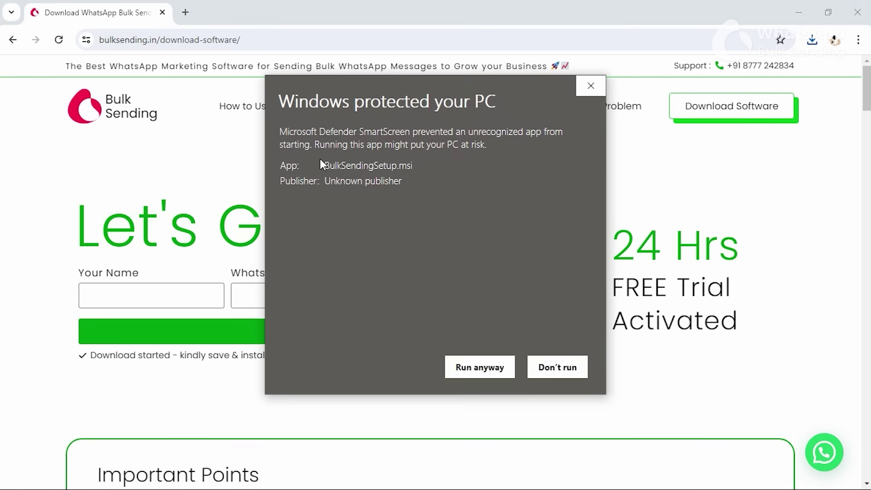
Run the downloaded installer to completion and launch BulkSending from its desktop icon.
click(480, 366)
click(499, 363)
click(499, 362)
click(498, 362)
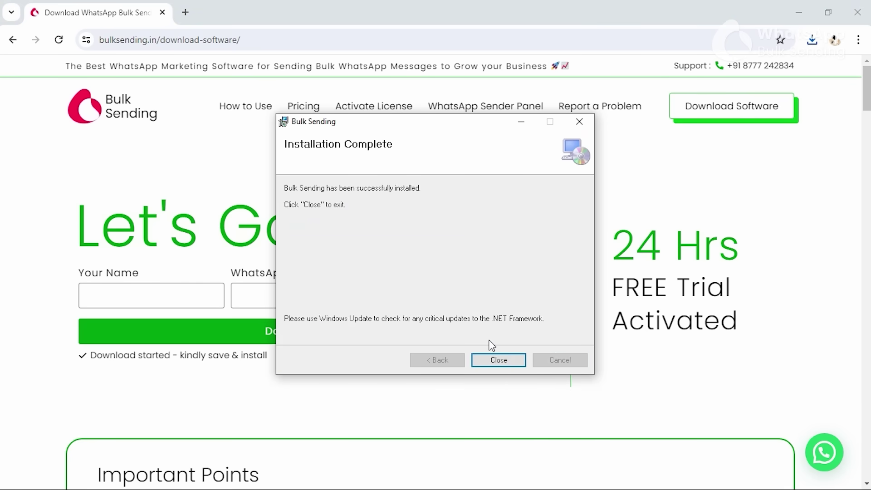
click(498, 359)
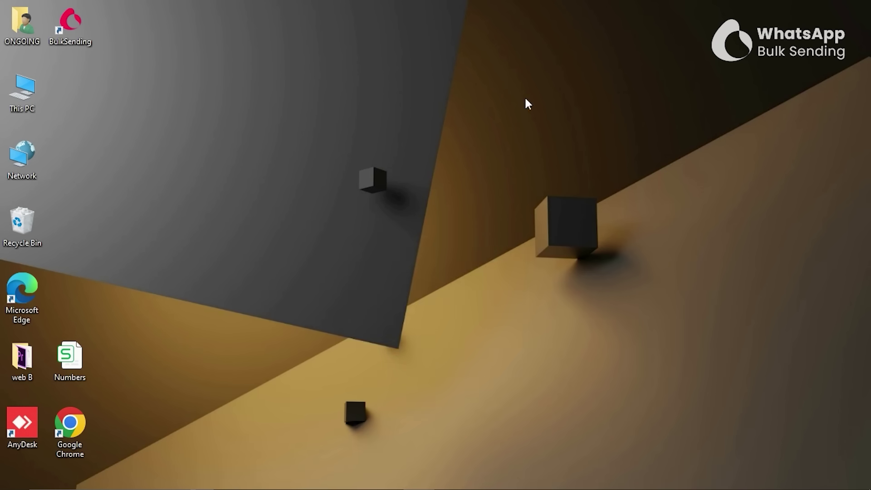
double_click(84, 37)
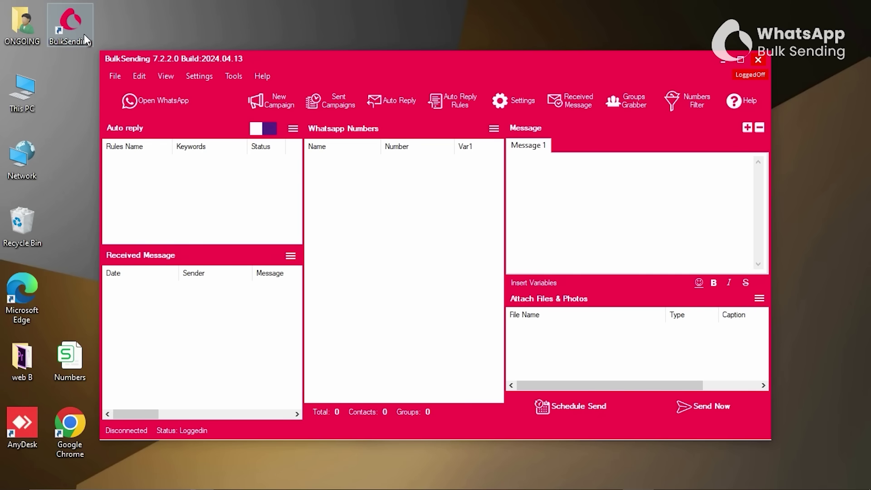
Open WhatsApp Web inside BulkSending and link it by scanning the QR code.
click(180, 106)
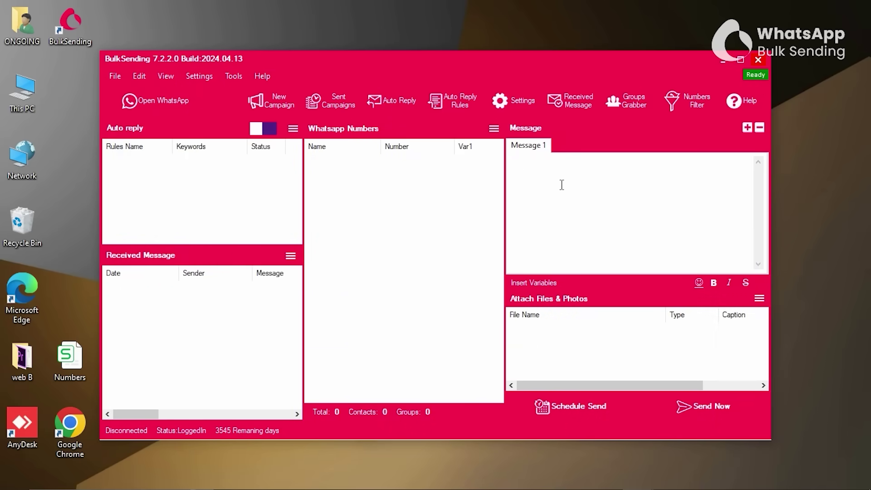
Write the message 'Thank you for using our services you can check the details in the attachment below'.
text(ank you for using o)
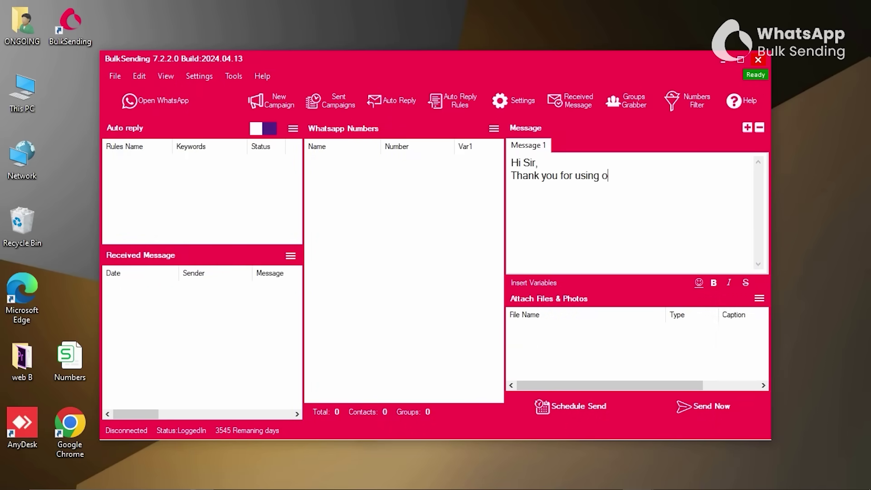
text(ur services you can check the de)
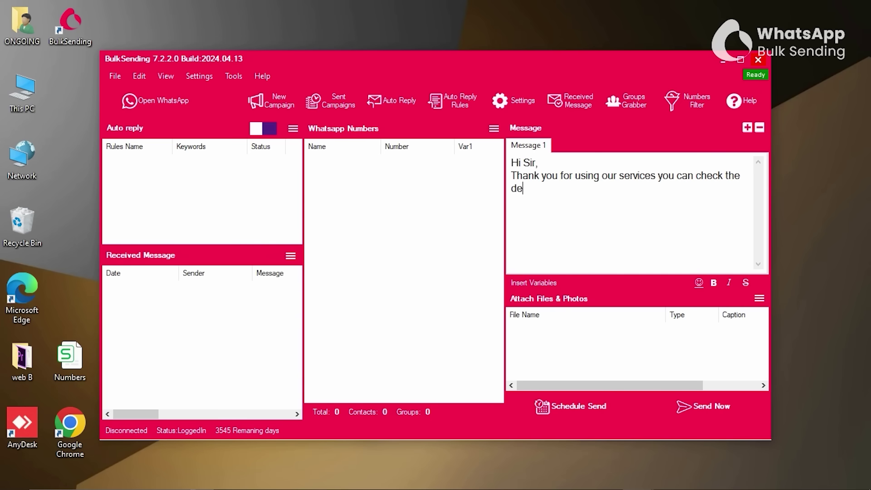
text(tails in the attachment below)
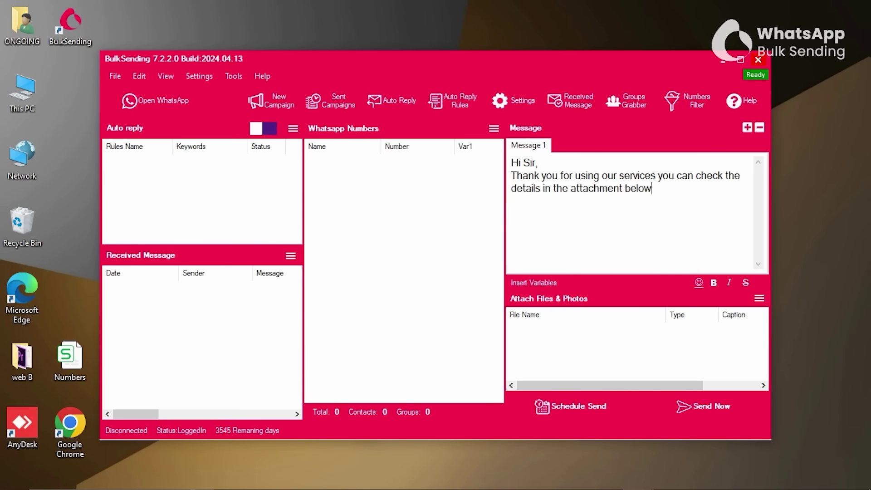
Attach photos 2.JPG and 1.JPG from the Downloads 'bulbul 5' folder.
click(764, 298)
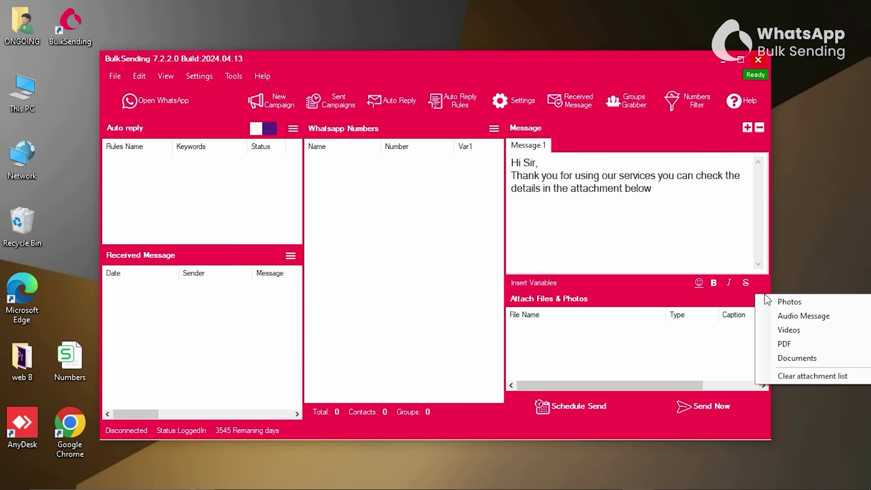
click(791, 302)
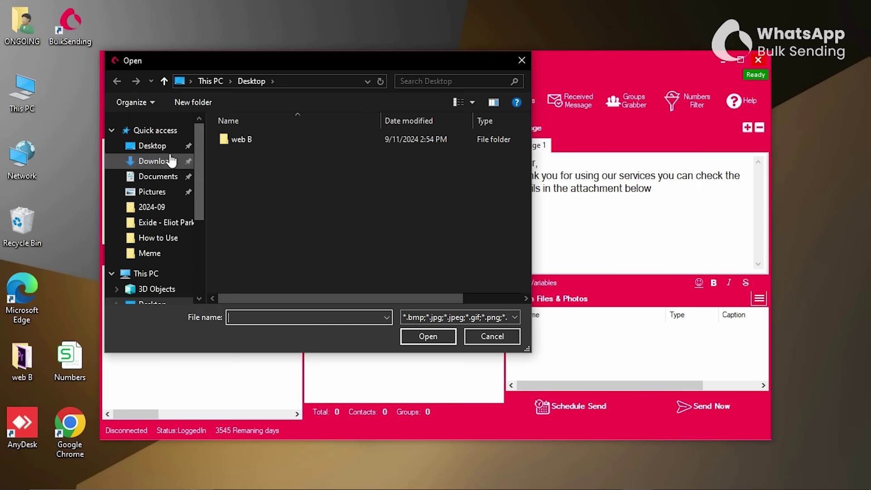
click(170, 161)
double_click(249, 266)
click(324, 150)
click(427, 336)
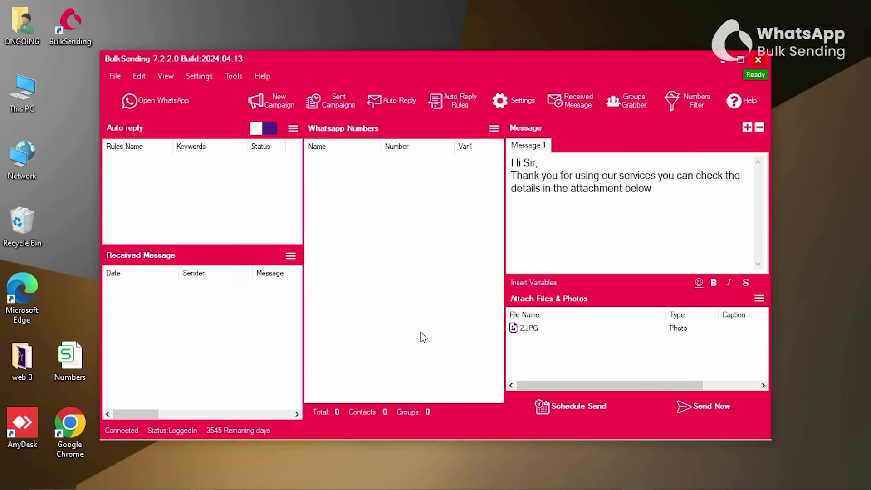
click(759, 298)
click(789, 303)
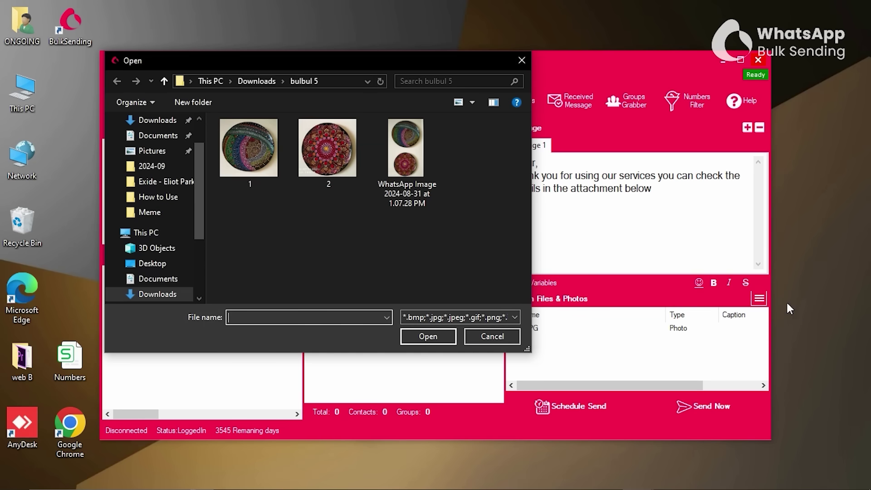
click(248, 147)
click(428, 336)
Attach video 1.mp4 from the Downloads 'Meme' folder.
click(758, 298)
click(810, 327)
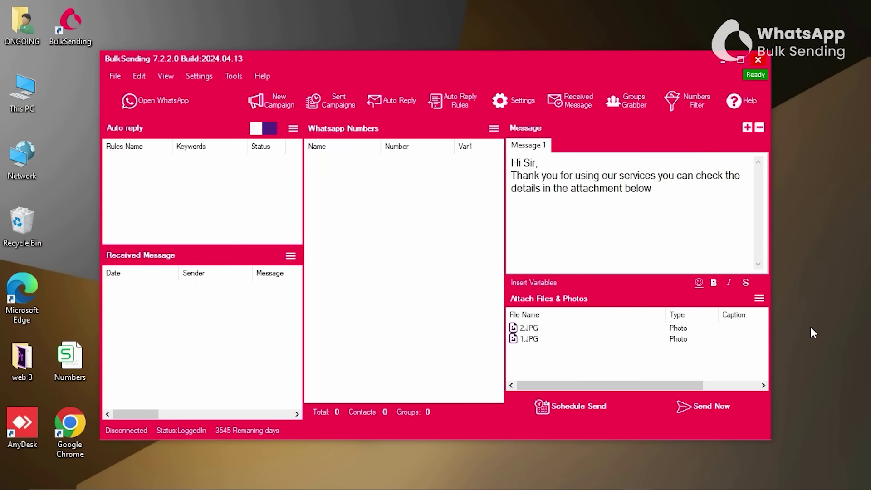
click(262, 80)
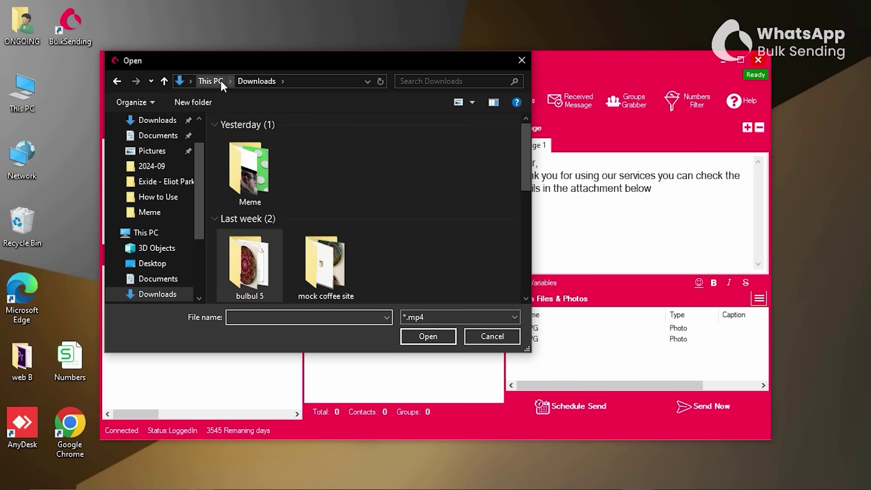
double_click(265, 162)
click(255, 151)
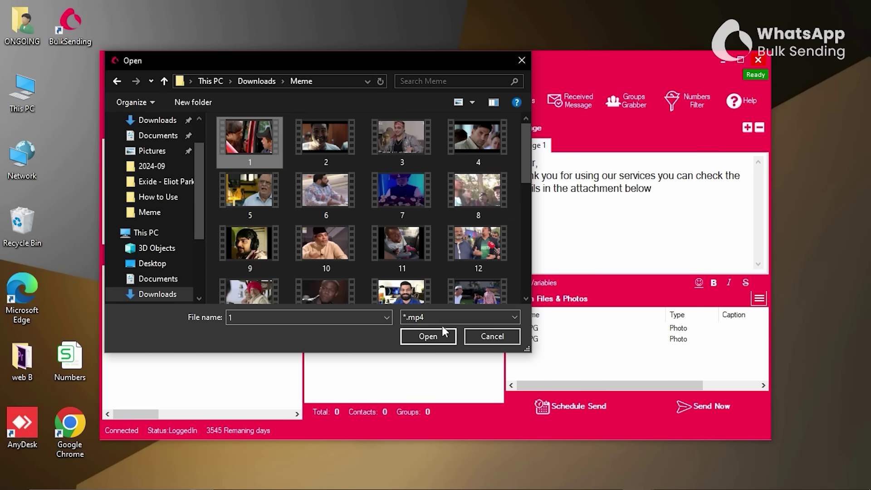
click(433, 336)
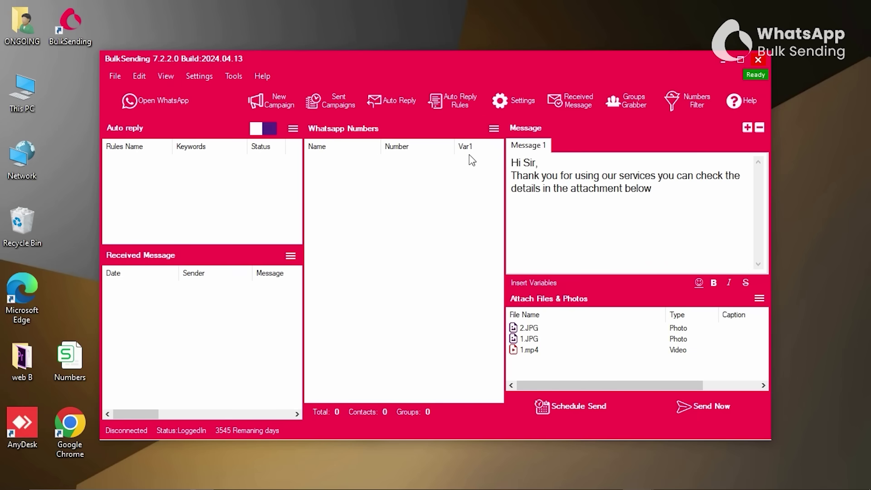
Use Manual Imports to enter three phone numbers, one per line, into the numbers list.
click(493, 129)
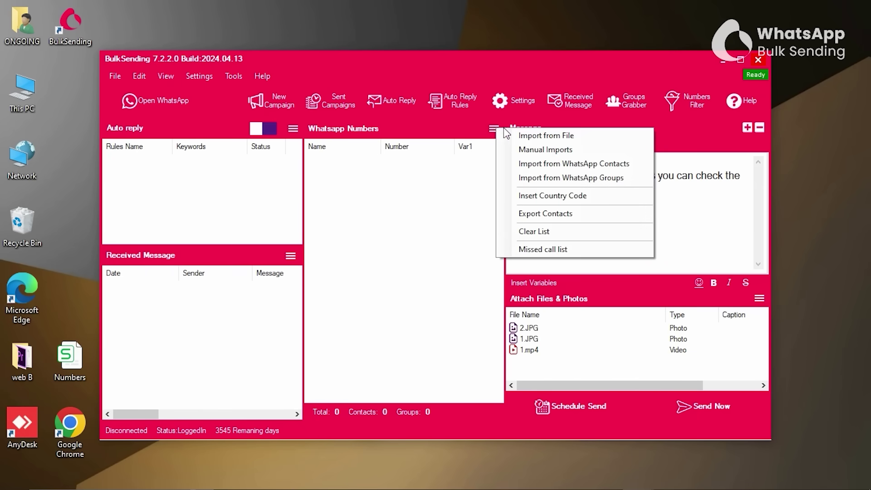
click(557, 152)
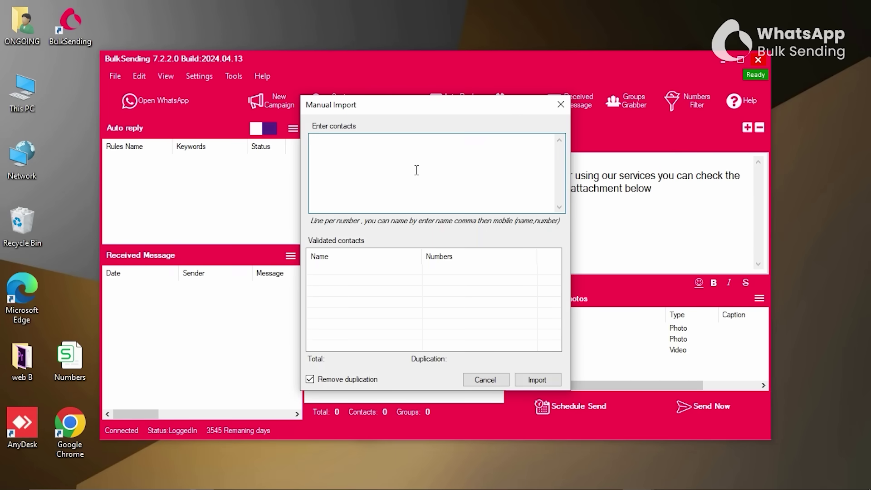
key(Return)
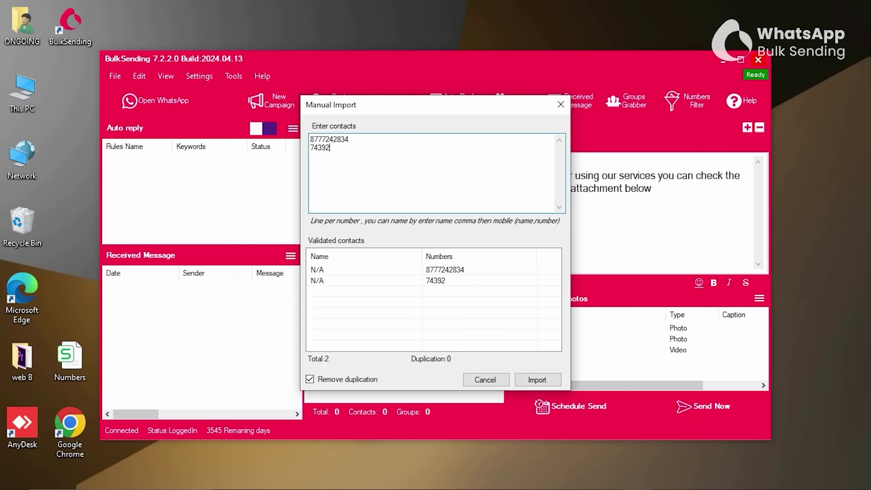
key(Return)
text(907)
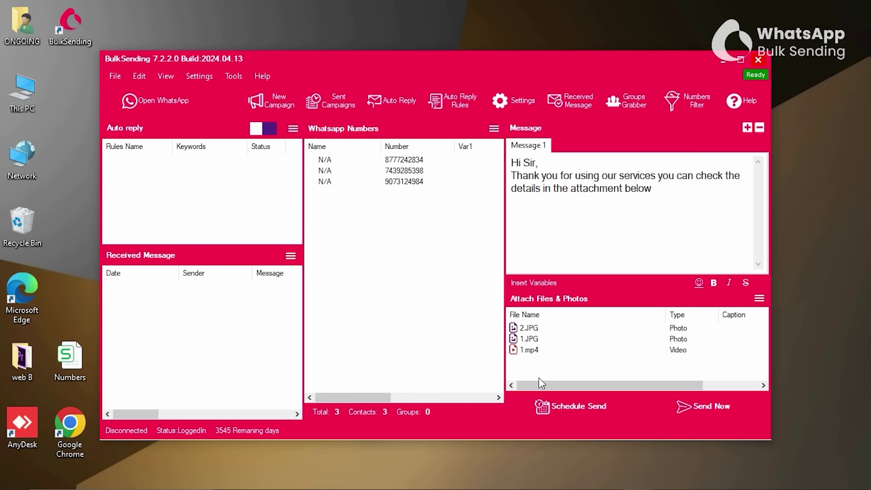
click(494, 128)
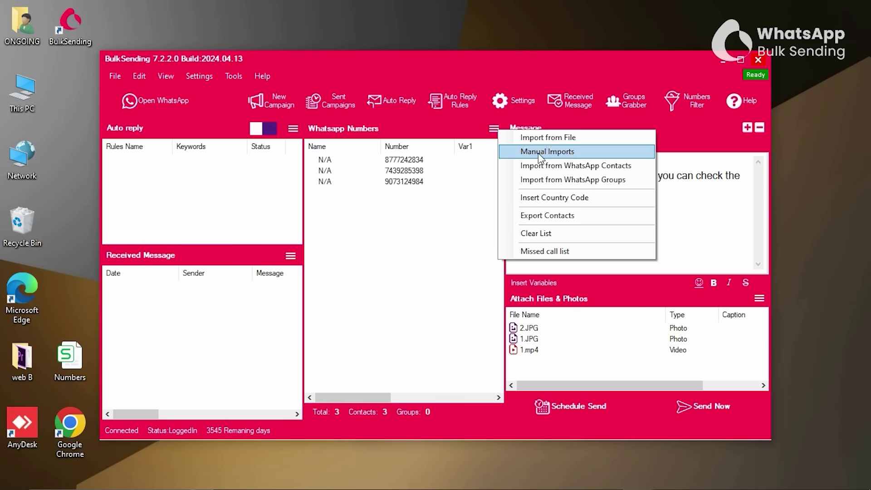
click(545, 198)
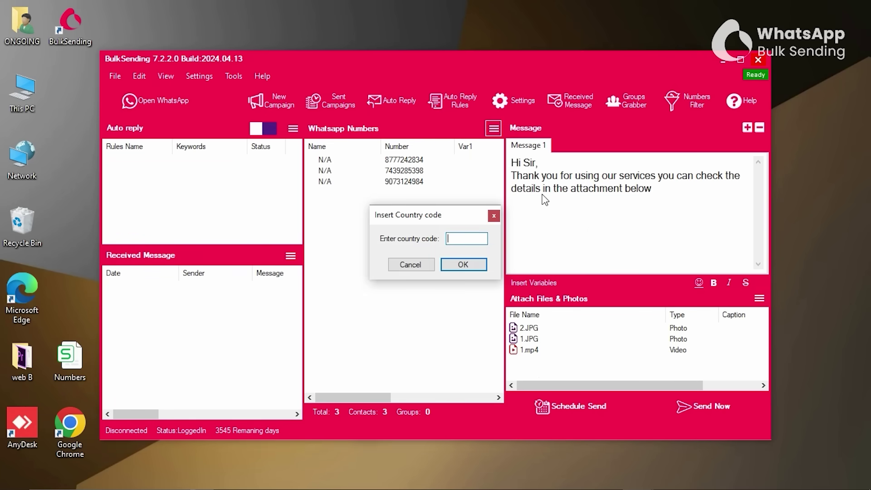
text(91)
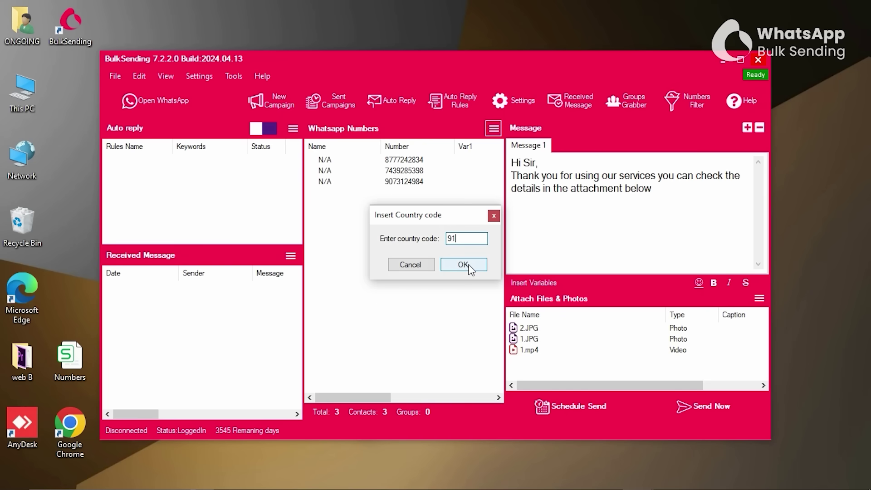
click(470, 269)
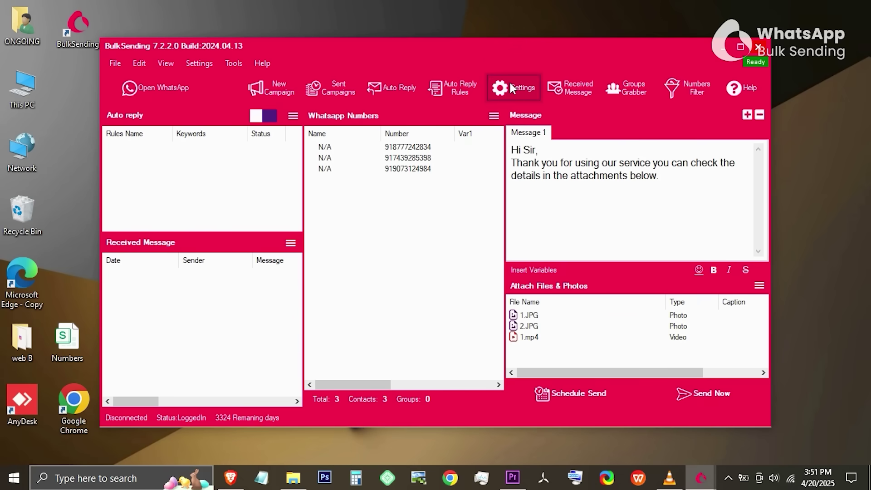
Set Sending Settings' wait between messages to 5–11 seconds and close Settings.
click(511, 88)
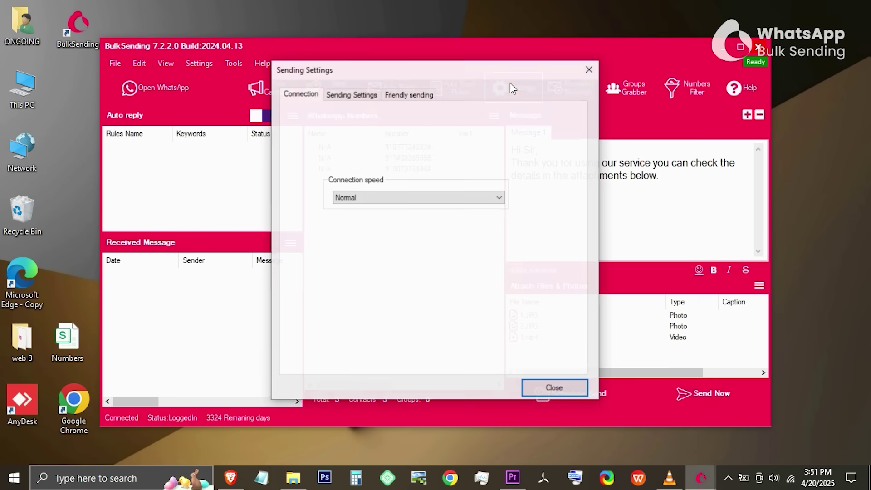
click(352, 96)
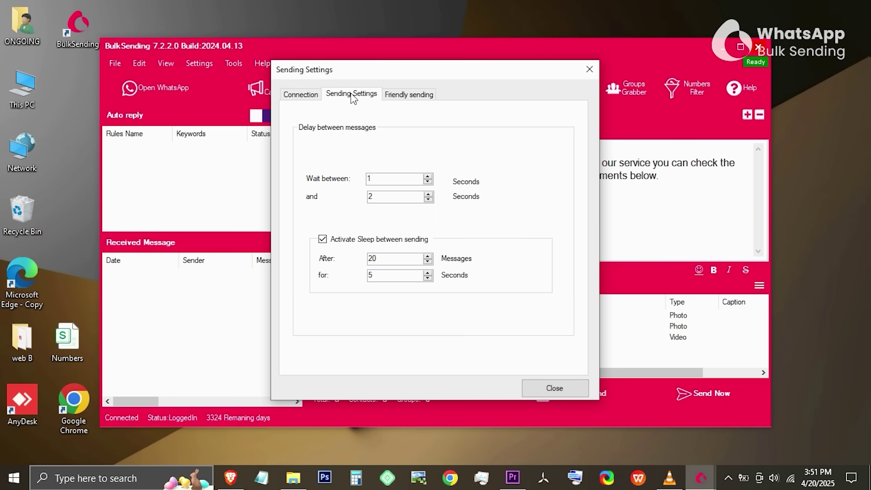
click(384, 178)
key(BackSpace)
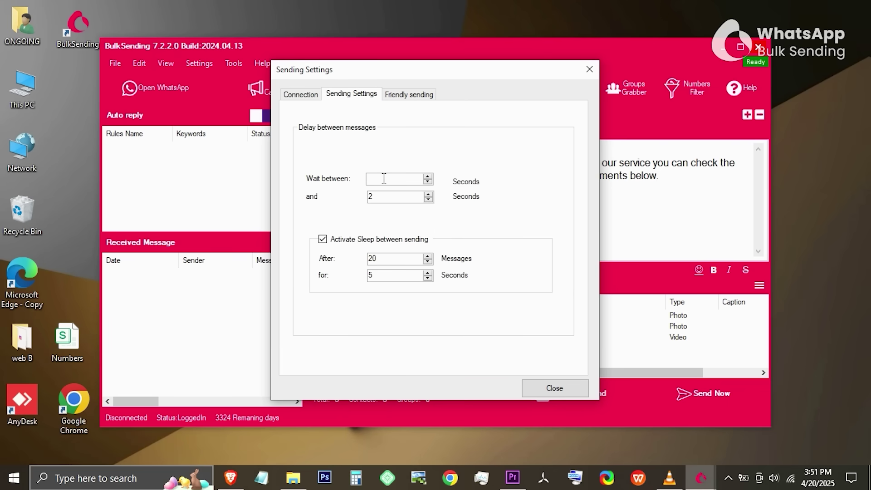
text(5)
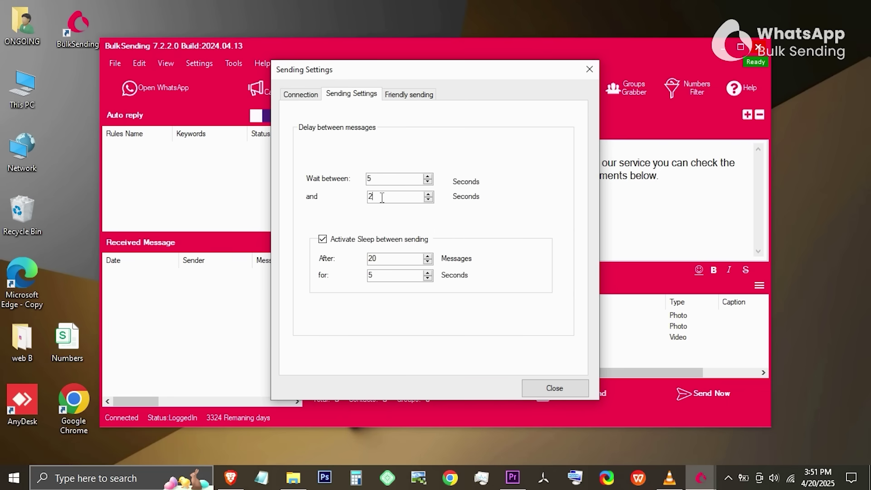
text(11)
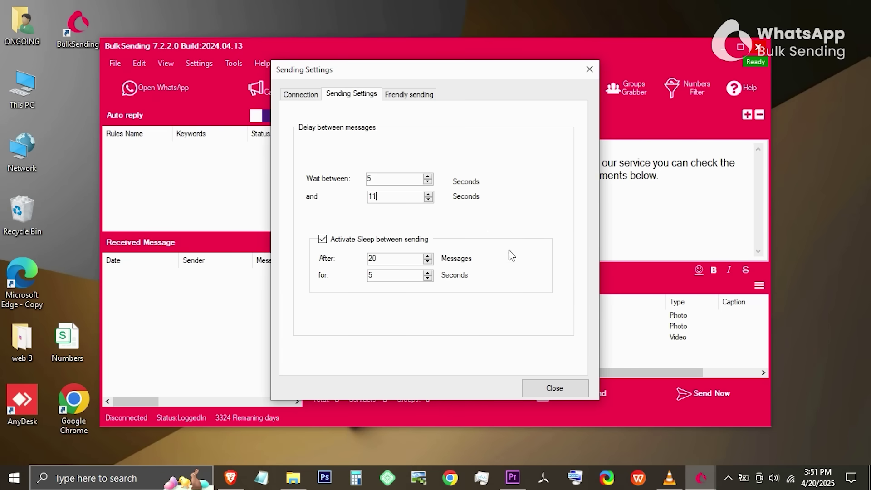
click(570, 395)
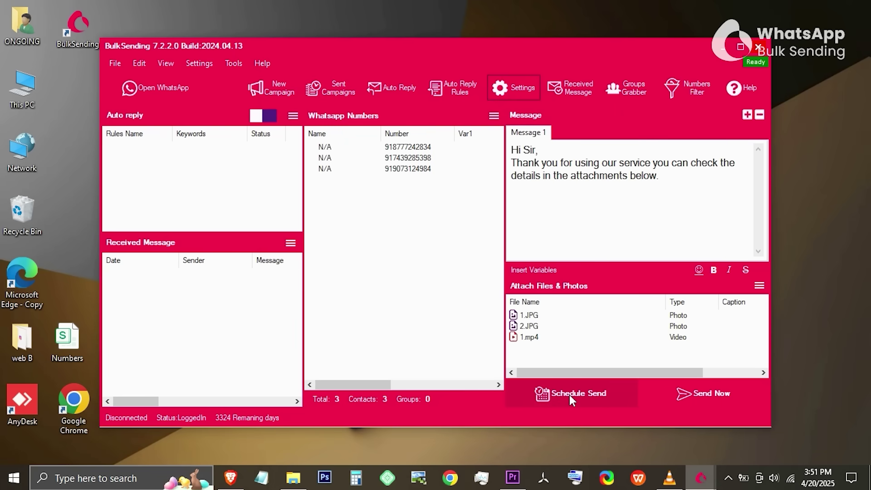
Send the campaign to all three numbers using Blind Mode.
click(707, 391)
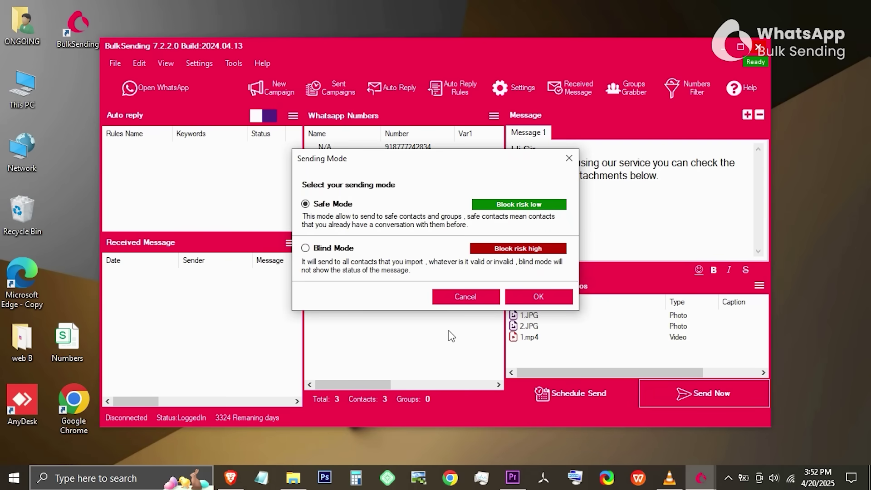
click(305, 248)
click(546, 300)
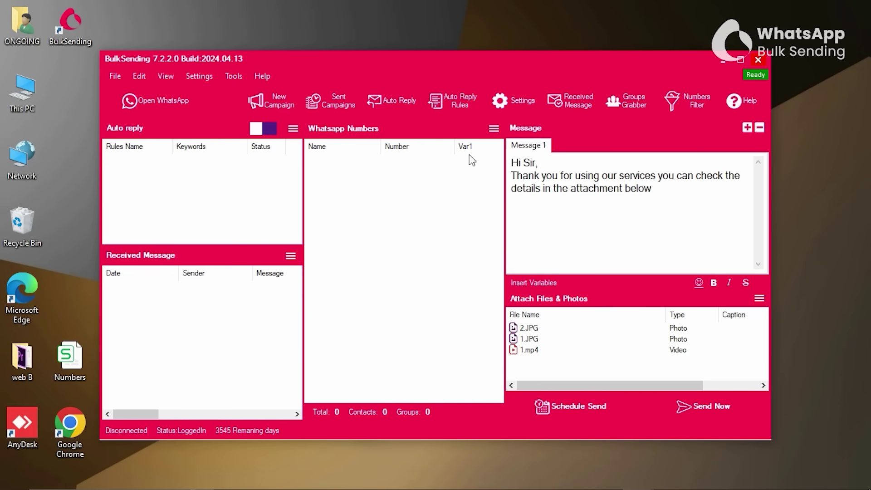
Import the 133 contacts from the Numbers file, then choose Insert Country Code.
click(493, 128)
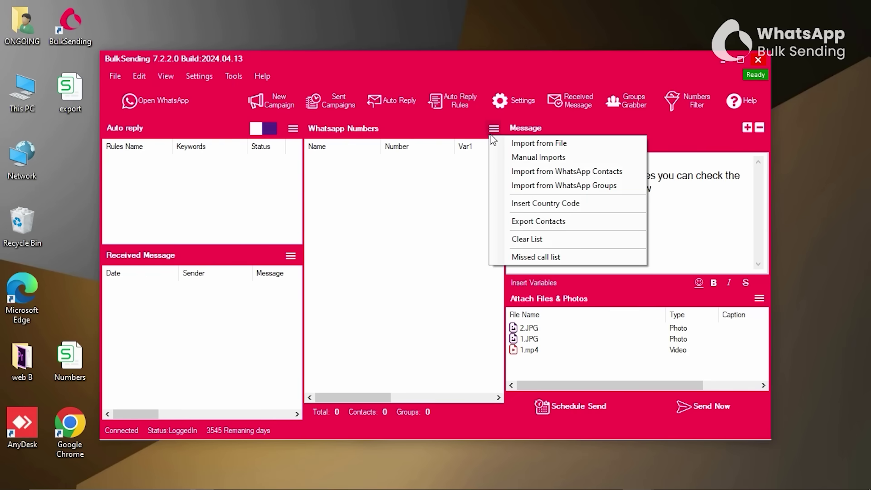
click(550, 145)
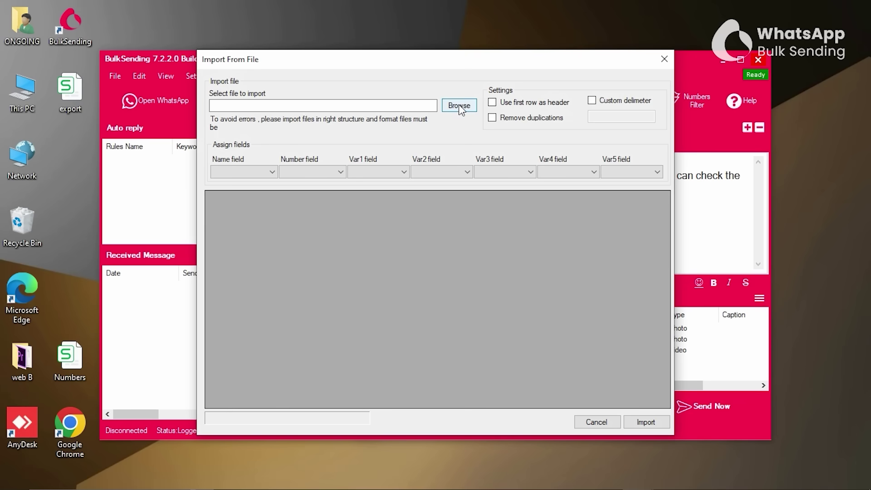
click(458, 105)
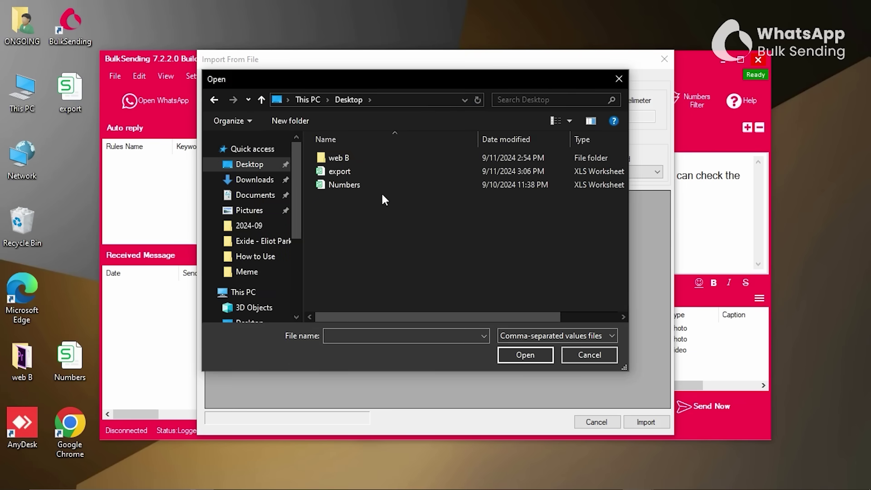
click(371, 186)
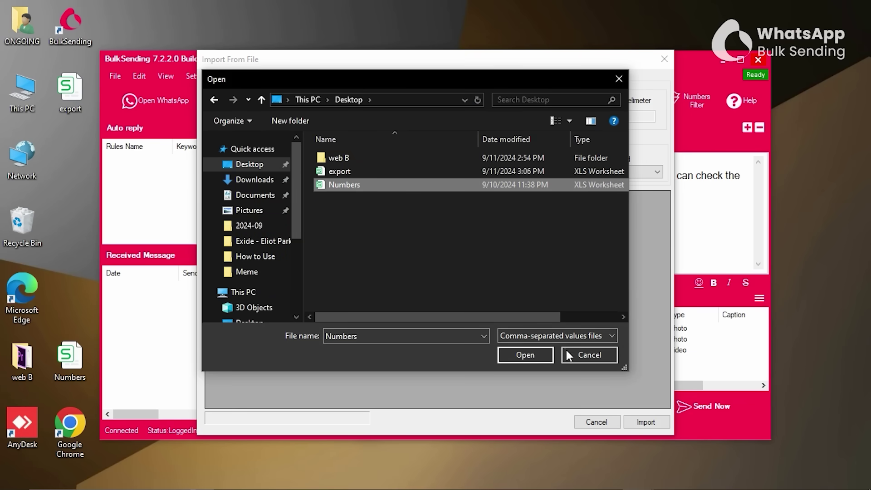
click(538, 354)
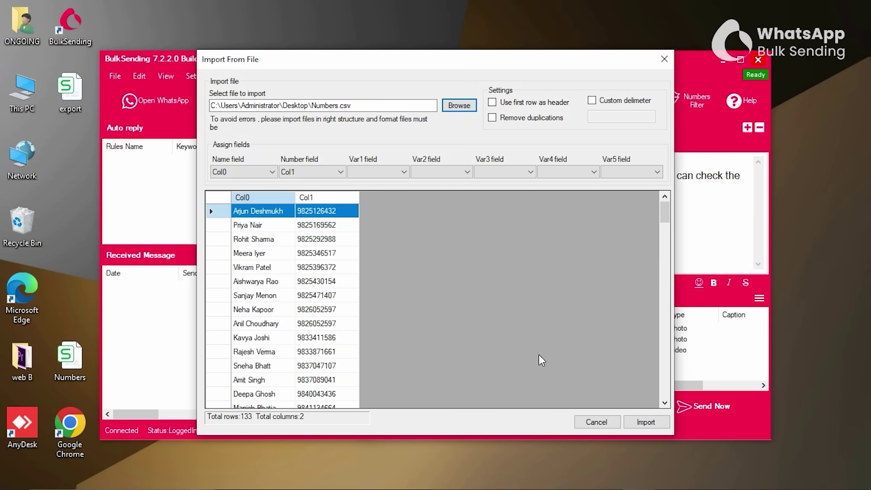
click(644, 423)
mouse_move(498, 168)
mouse_down()
mouse_move(499, 343)
mouse_move(498, 163)
mouse_up()
click(494, 128)
click(547, 200)
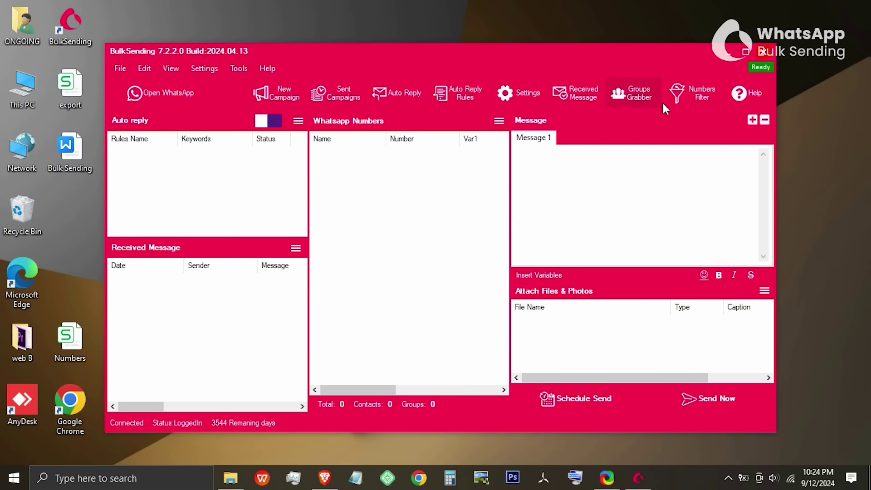
Open the Numbers Filter and manually import four phone numbers into it.
click(699, 93)
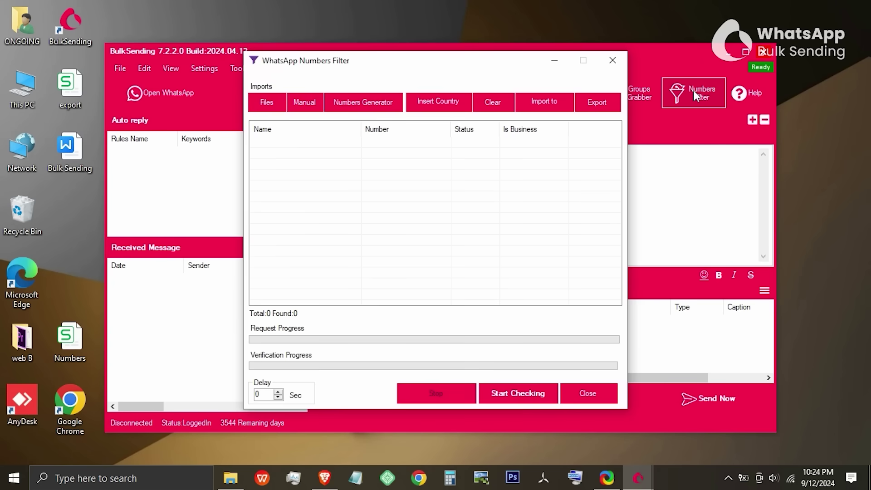
click(299, 103)
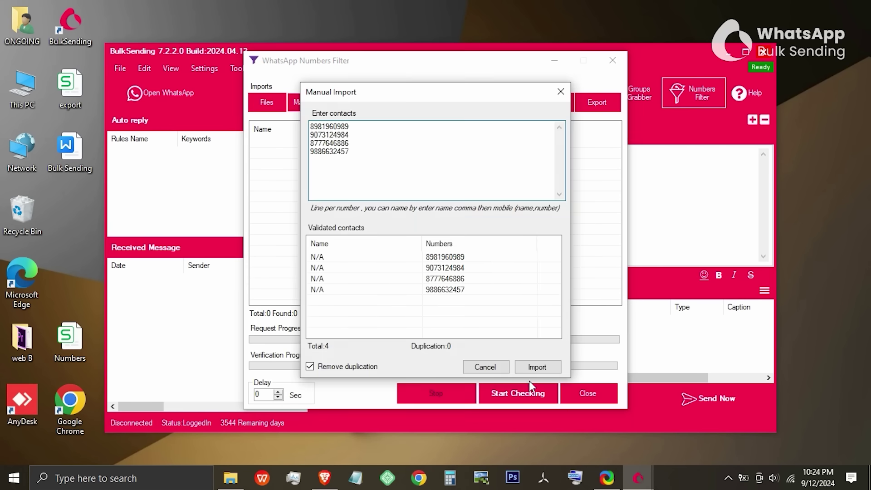
click(529, 370)
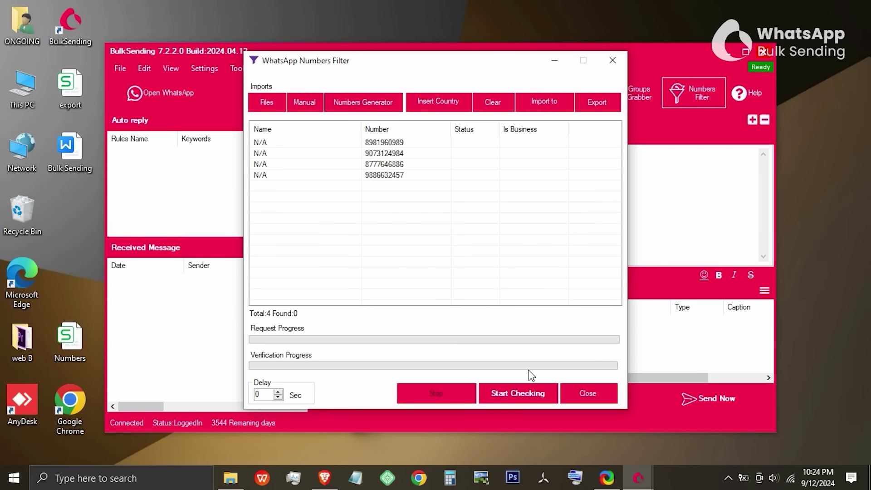
Import the 133 rows of Numbers.csv into the numbers filter.
click(268, 103)
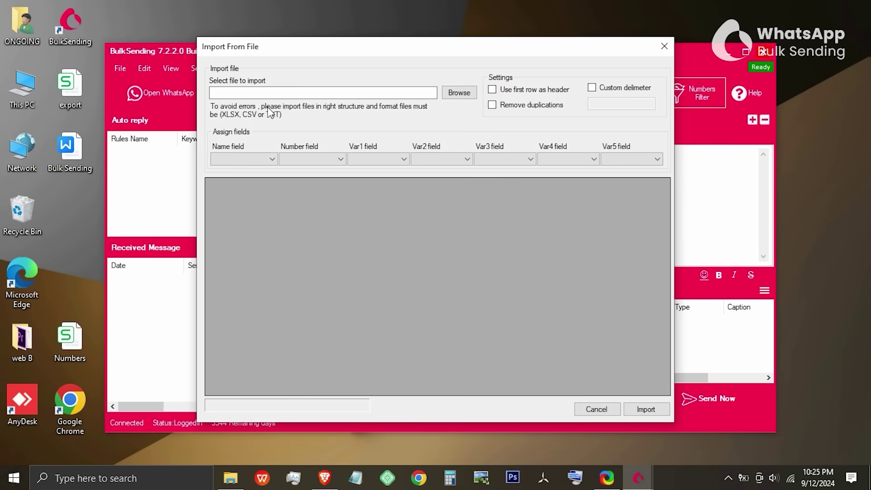
click(459, 94)
click(562, 326)
click(552, 344)
double_click(356, 176)
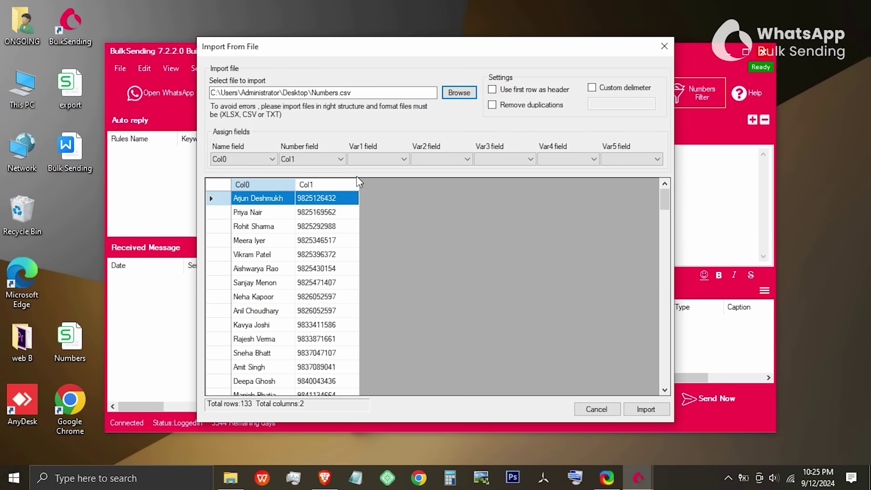
click(644, 409)
Prefix all 137 numbers with country code 91.
click(429, 100)
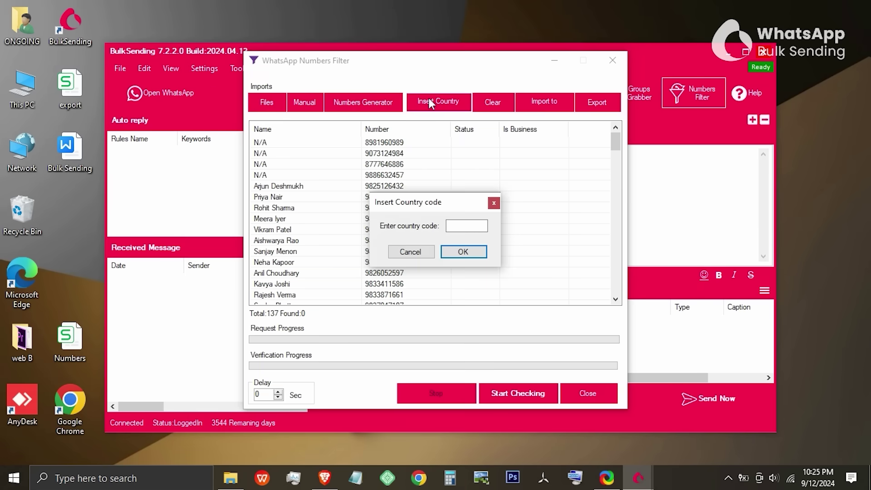
text(91)
click(462, 251)
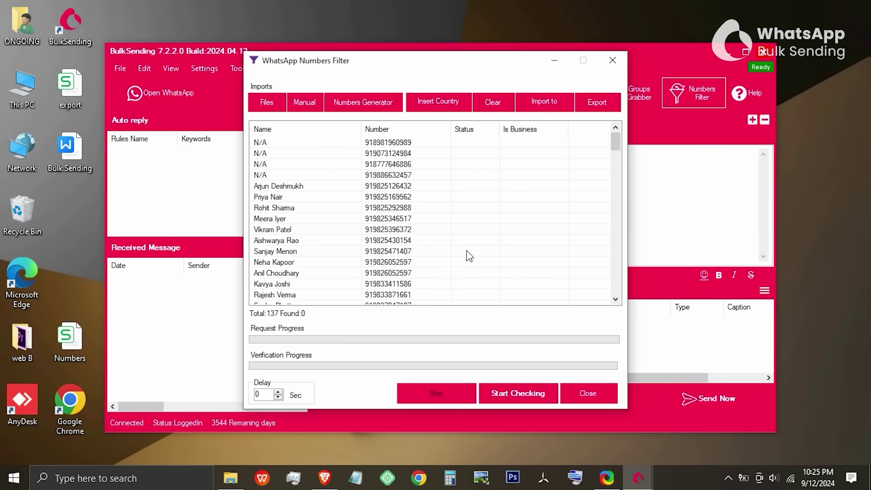
Check all 137 numbers on WhatsApp and export the 84 found to WhatsApp_Numbers.txt on the desktop.
click(510, 393)
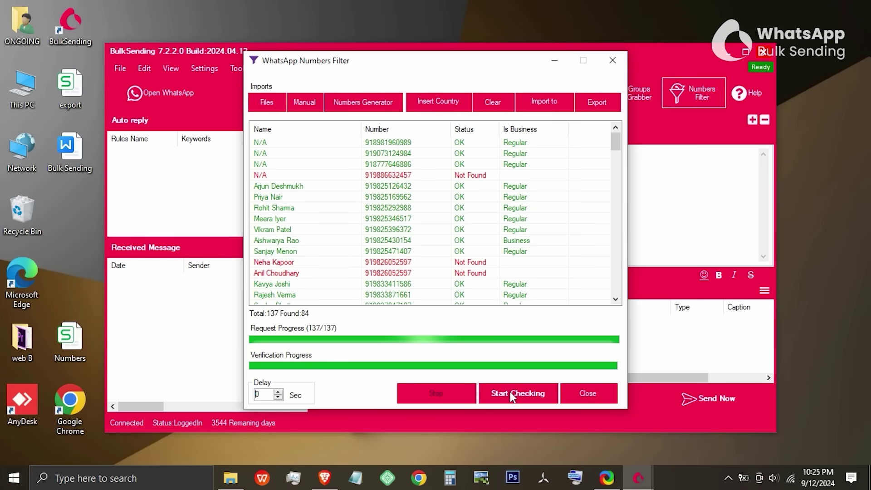
click(587, 105)
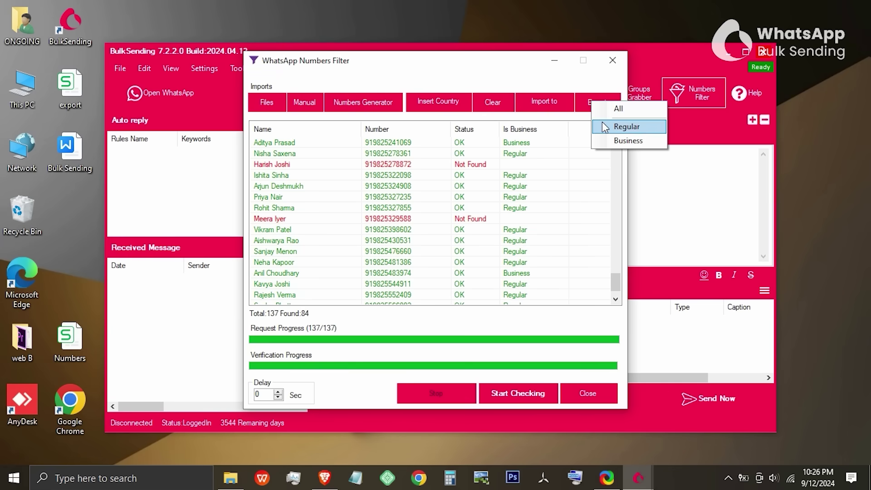
click(603, 108)
click(571, 357)
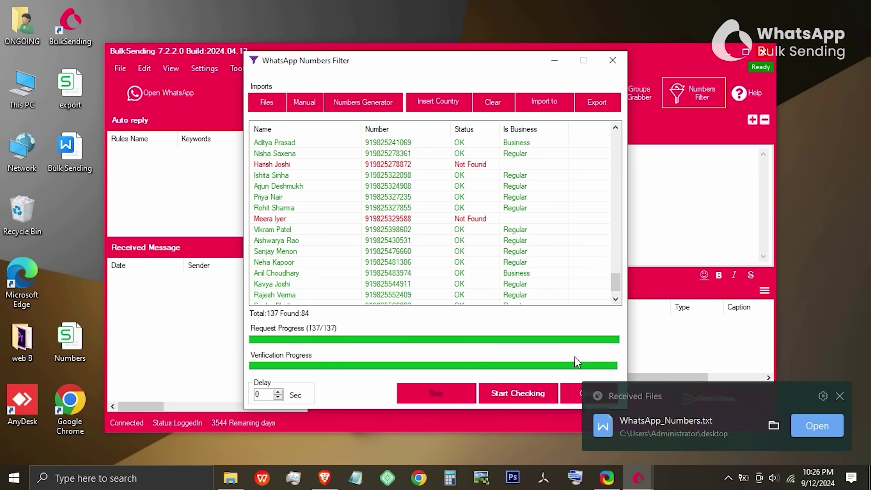
Open WhatsApp_Numbers.txt in Notepad, scroll through it, then close Notepad and the Numbers Filter.
double_click(69, 219)
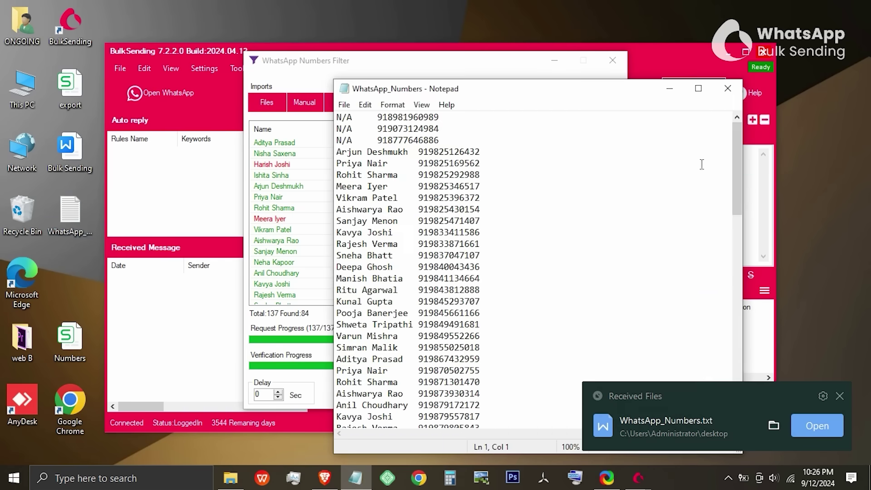
drag(734, 189, 739, 399)
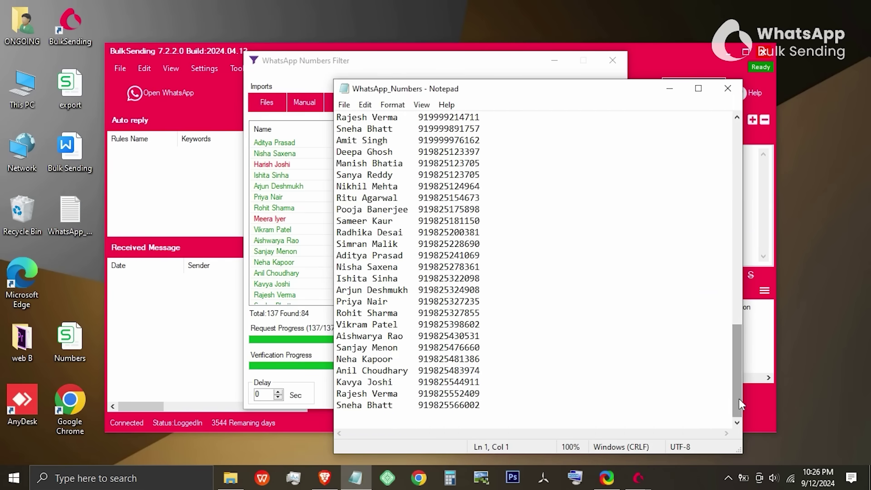
click(727, 88)
click(607, 54)
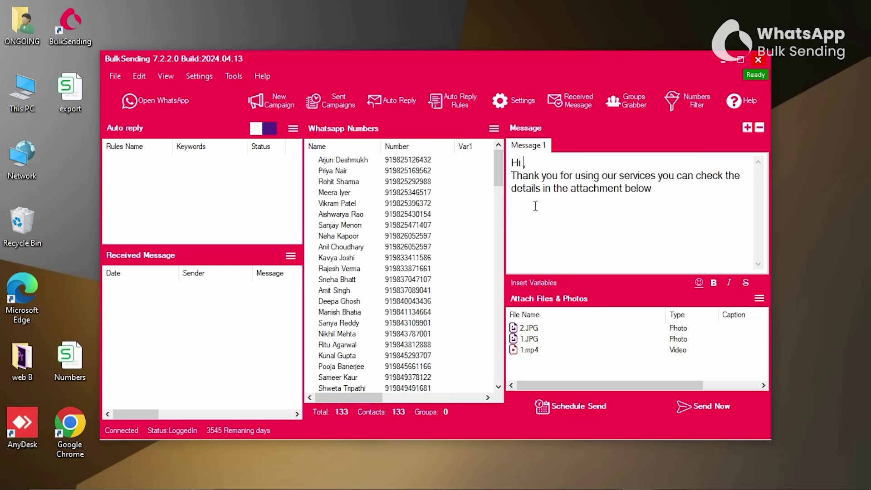
Try full name and first name placeholders after 'Hi', settling on [[lastname]].
click(535, 284)
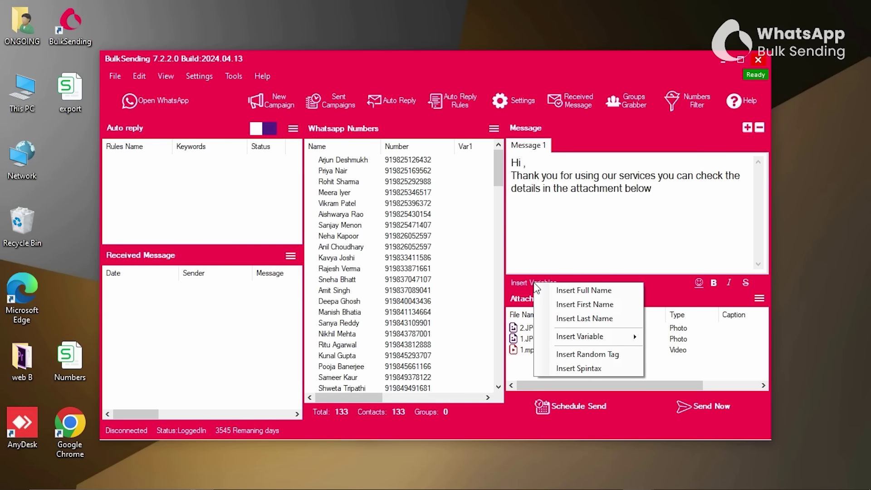
click(590, 292)
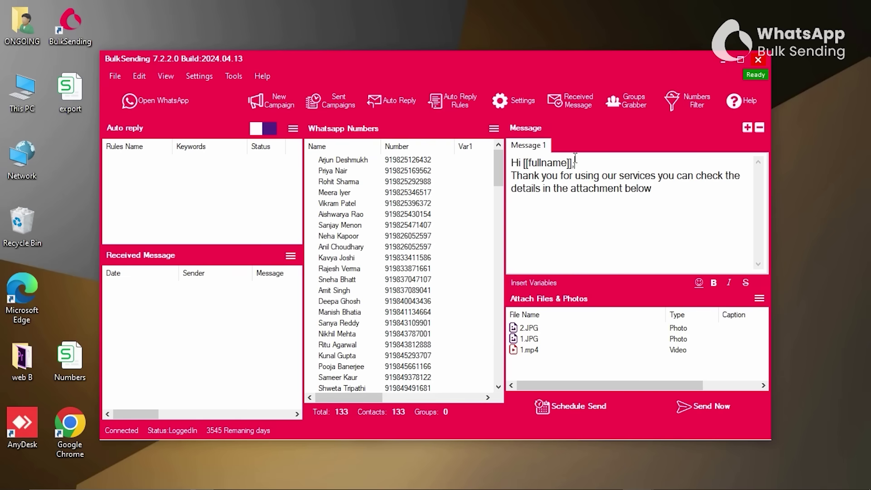
drag(576, 164, 522, 163)
key(BackSpace)
click(541, 282)
click(596, 302)
drag(582, 162, 523, 160)
key(BackSpace)
click(539, 282)
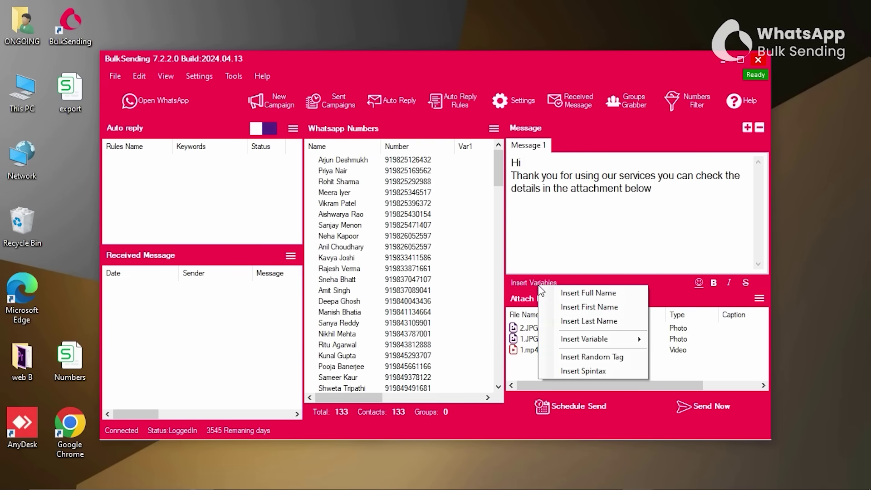
click(582, 321)
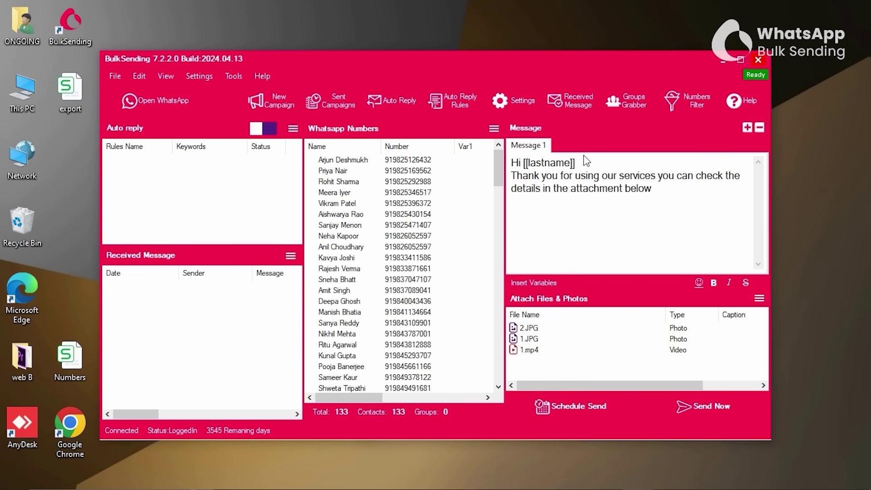
Append the [[VAR1]] and [[VAR2]] placeholders after the last name.
click(540, 282)
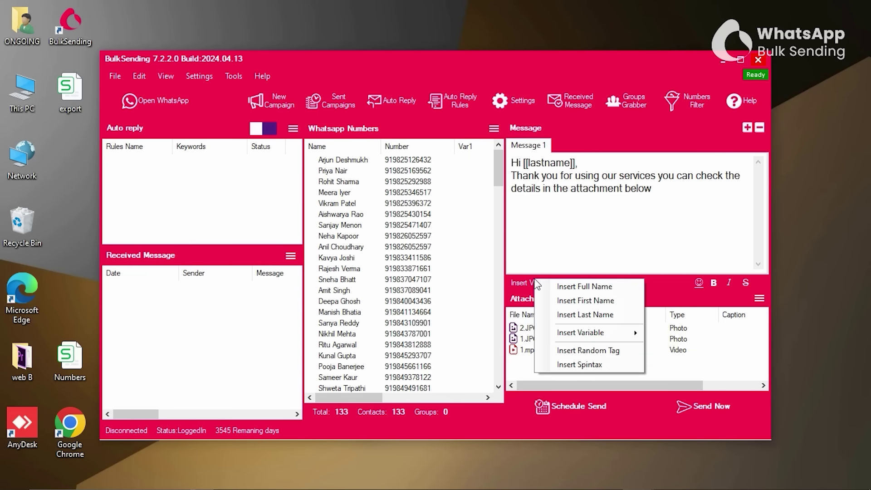
mouse_move(587, 332)
click(674, 334)
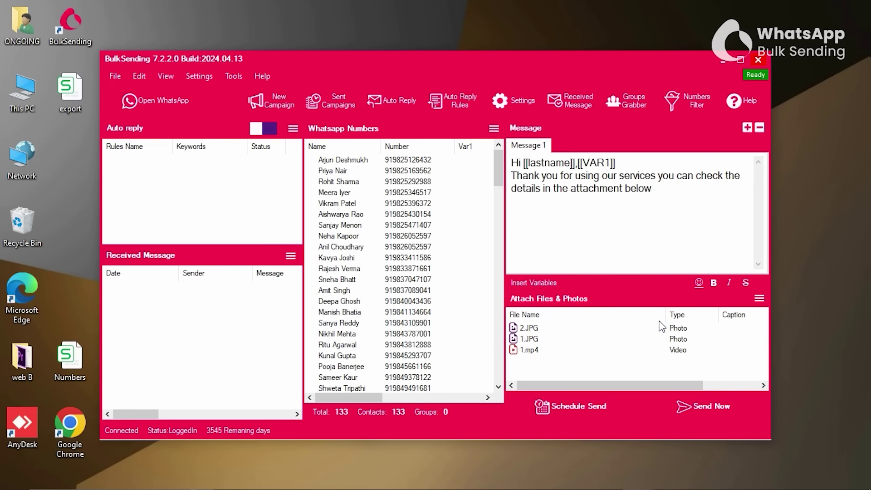
click(542, 283)
click(688, 348)
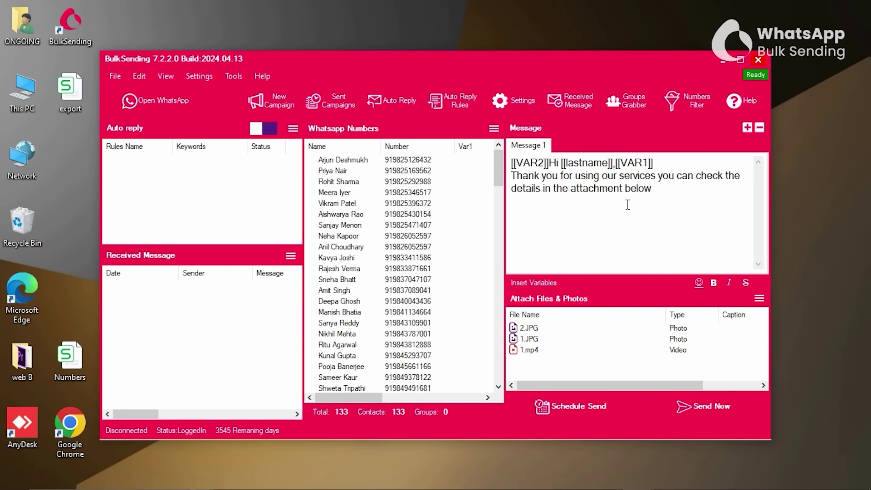
Delete [[VAR2]] and [[VAR1]] so the first line reads 'Hi [[lastname]],'.
drag(681, 161, 512, 162)
click(545, 162)
key(BackSpace)
key(BackSpace)
key(BackSpace)
key(BackSpace)
key(BackSpace)
key(BackSpace)
key(BackSpace)
key(BackSpace)
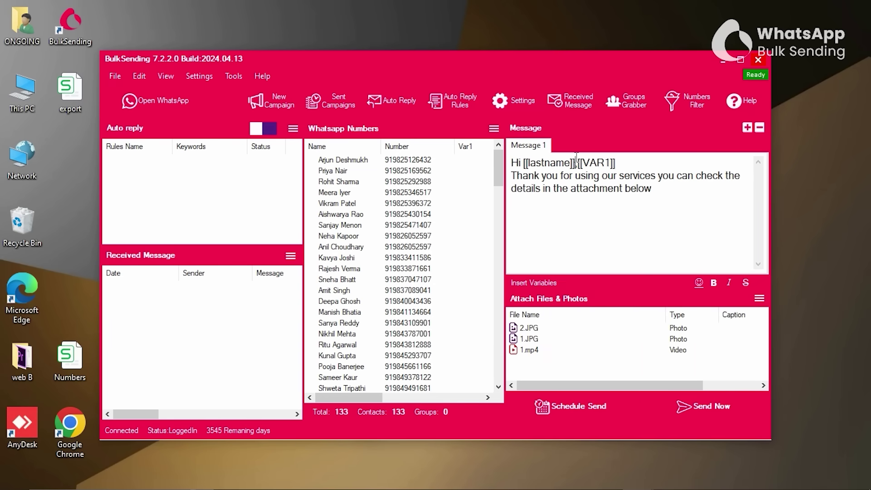
drag(576, 162, 666, 157)
key(BackSpace)
click(541, 280)
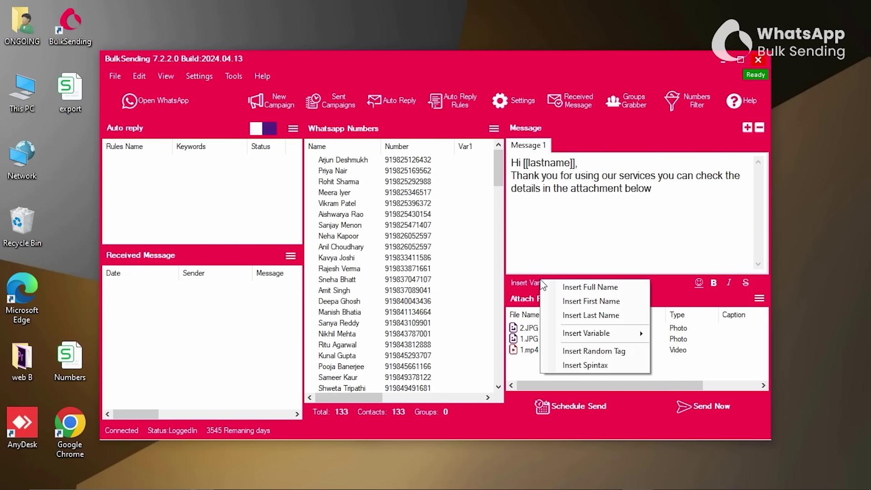
click(584, 366)
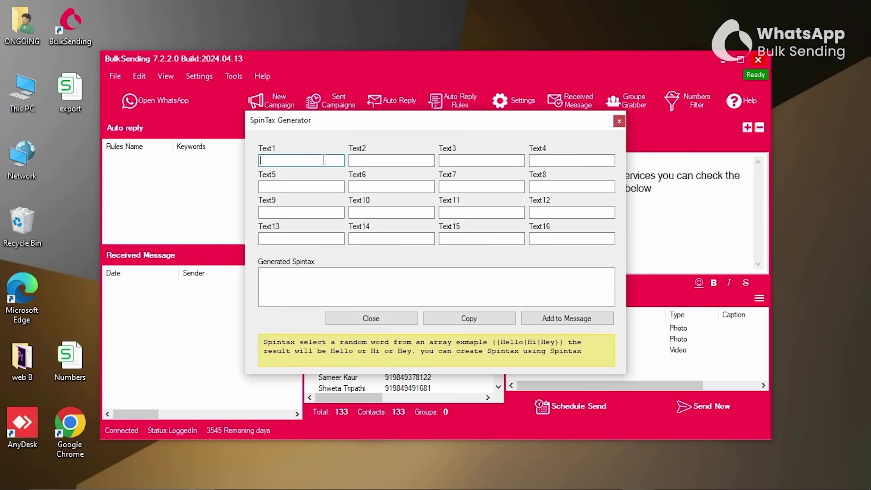
text(thanks)
key(Tab)
text(thank)
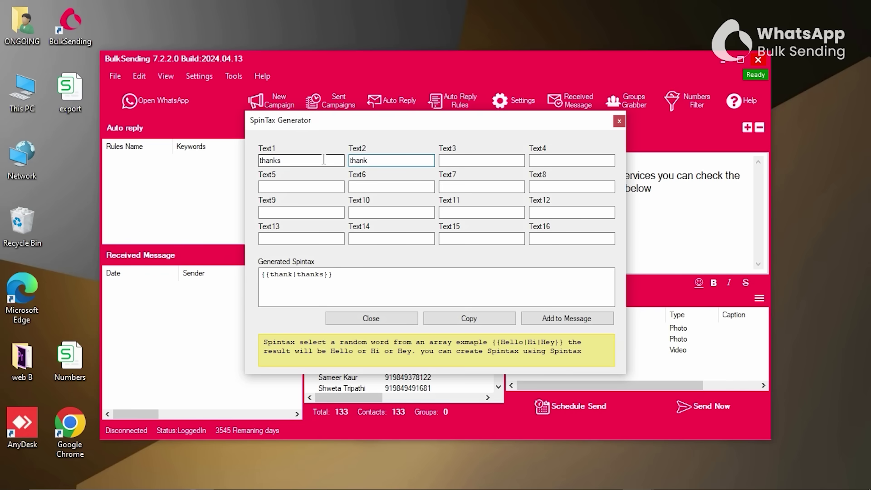
text( you)
key(Tab)
text(well)
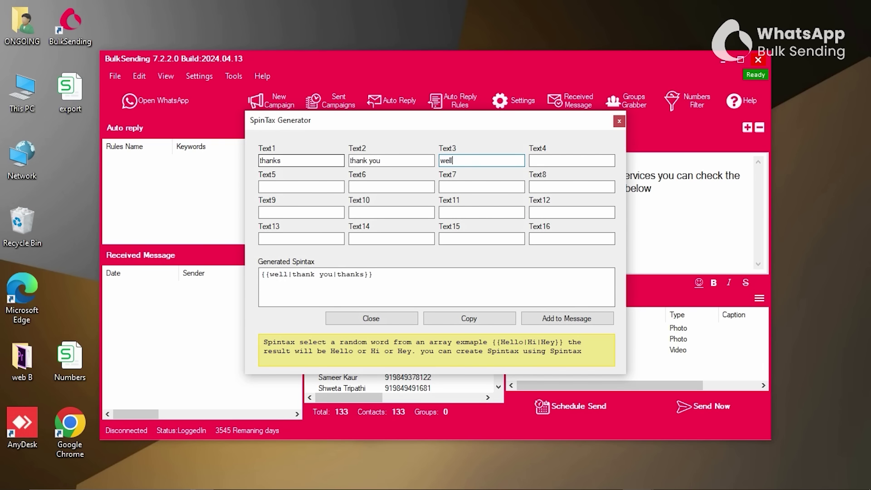
text( done)
key(Return)
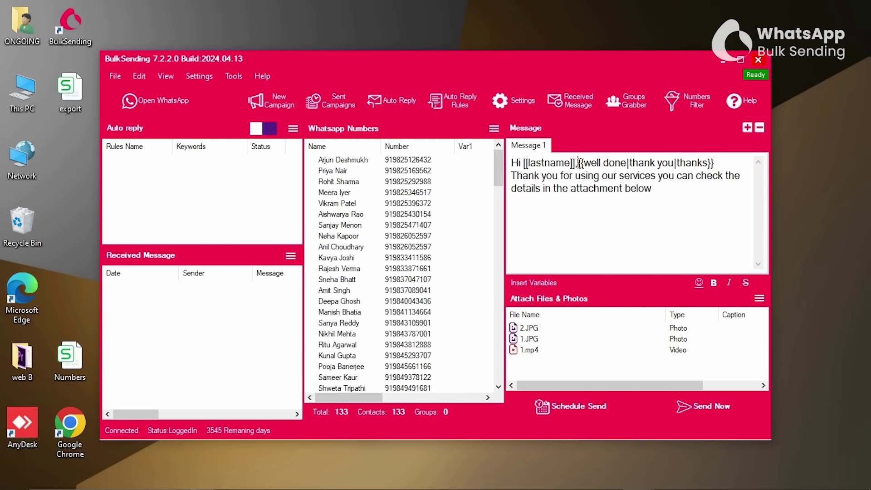
drag(579, 163, 725, 164)
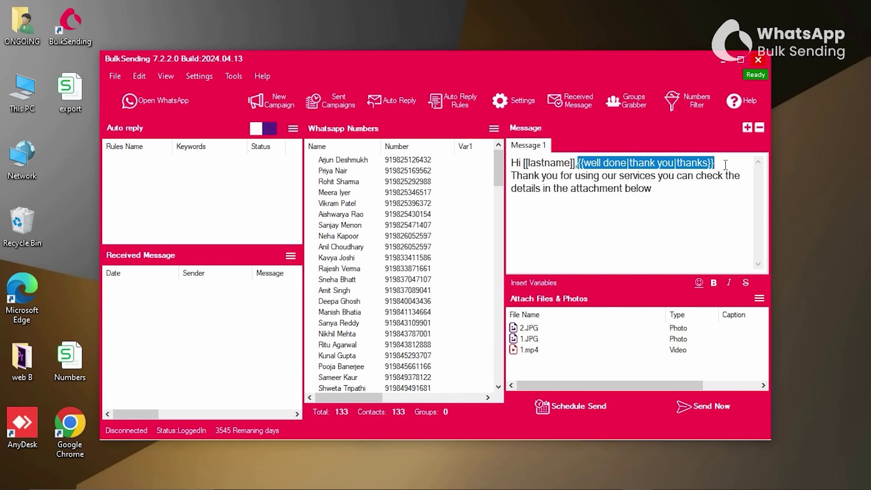
key(BackSpace)
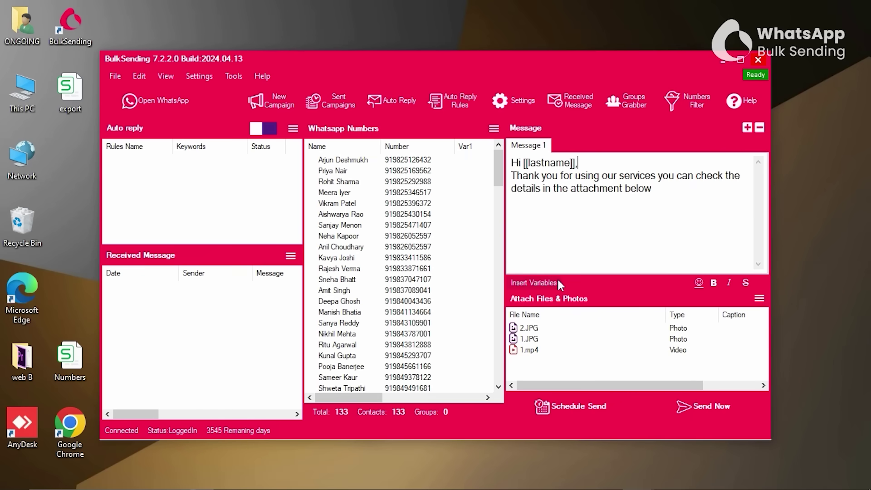
click(558, 283)
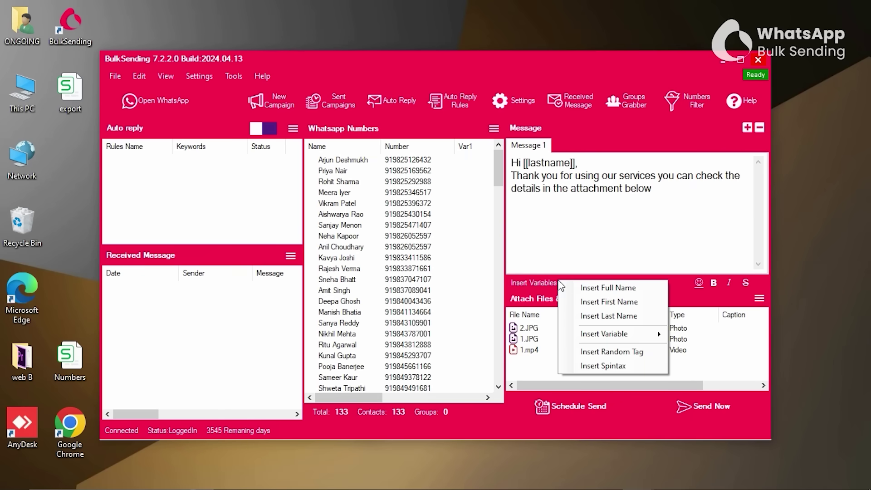
click(602, 352)
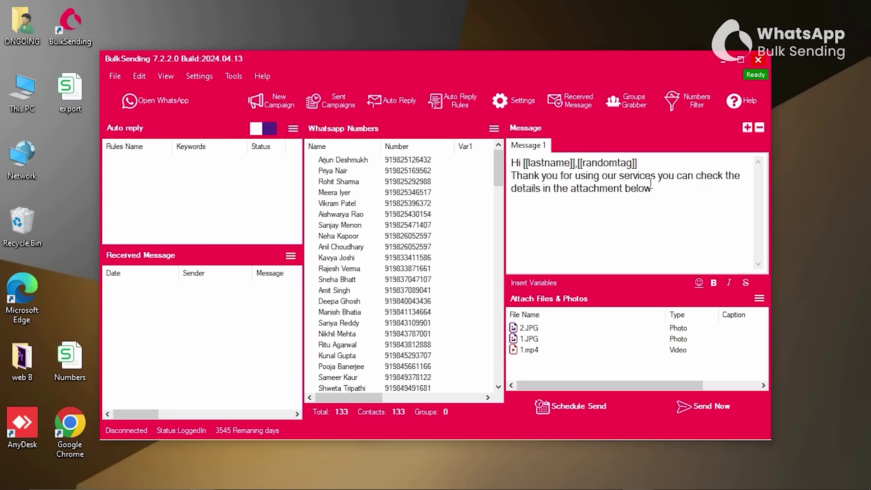
drag(649, 164, 584, 163)
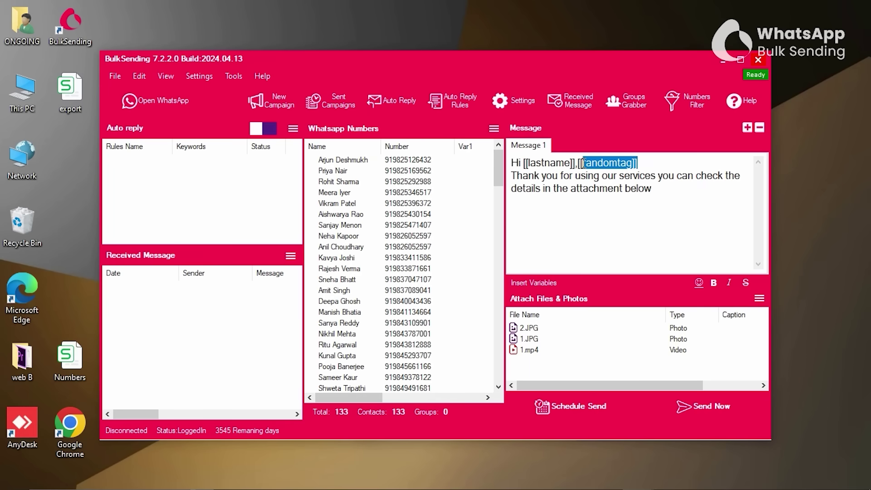
key(BackSpace)
key(BackSpace)
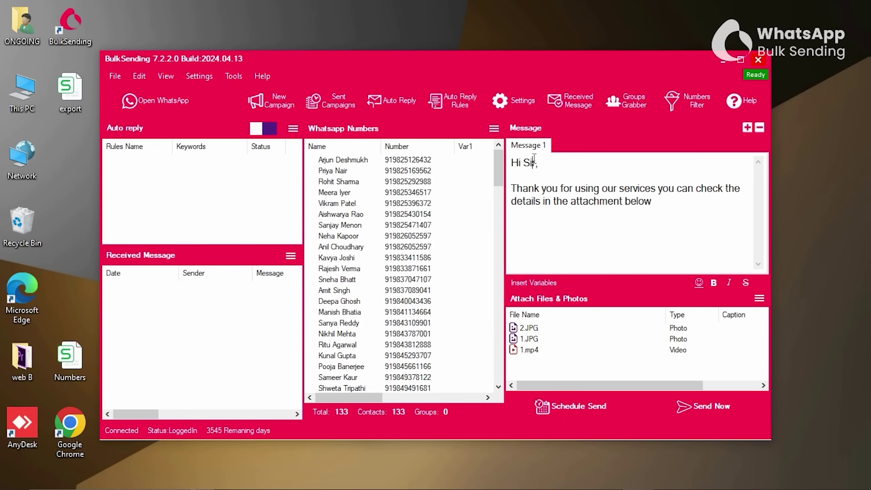
Try bold, italic and strikethrough formatting on the 'Hi Sir,' greeting line.
drag(541, 163, 500, 166)
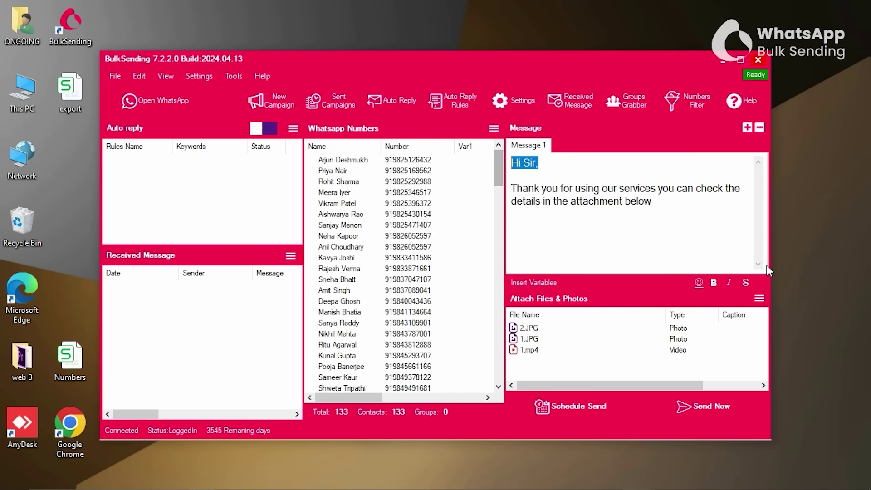
click(713, 283)
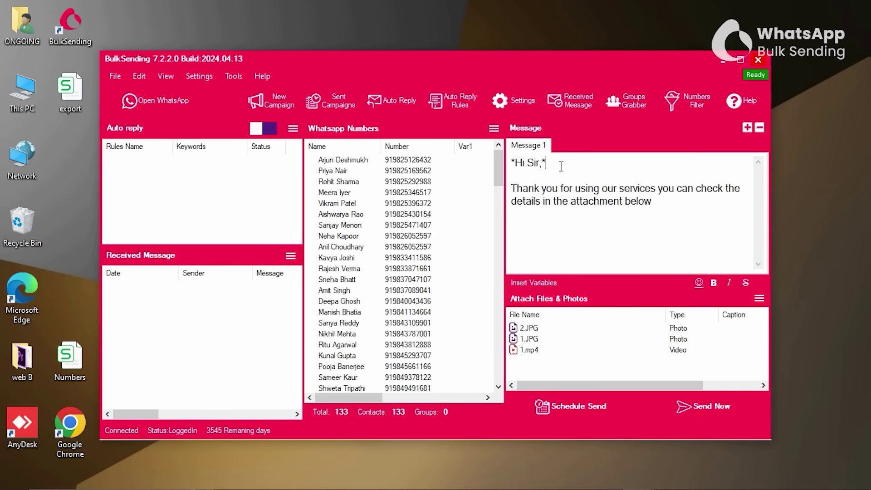
drag(561, 166, 512, 165)
click(728, 283)
drag(574, 167, 511, 163)
click(745, 282)
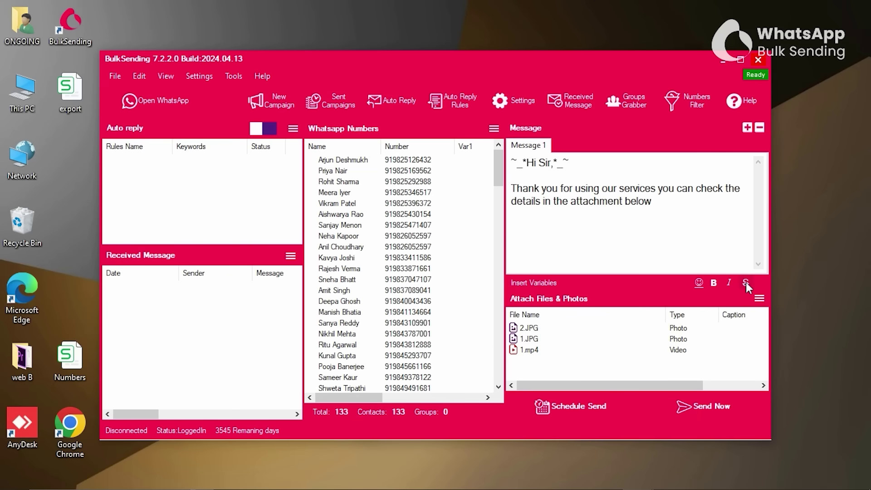
click(661, 211)
Add Messages 2 and 3, each starting a 'Hi Sir,' thank-you text.
click(747, 128)
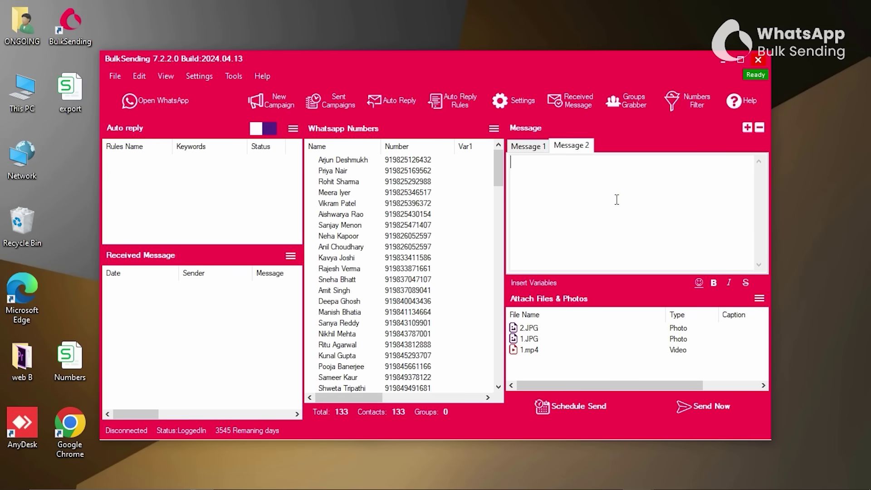
text(Hi Sir,)
key(Return)
key(Return)
text(It was a pleasure)
text(working with you)
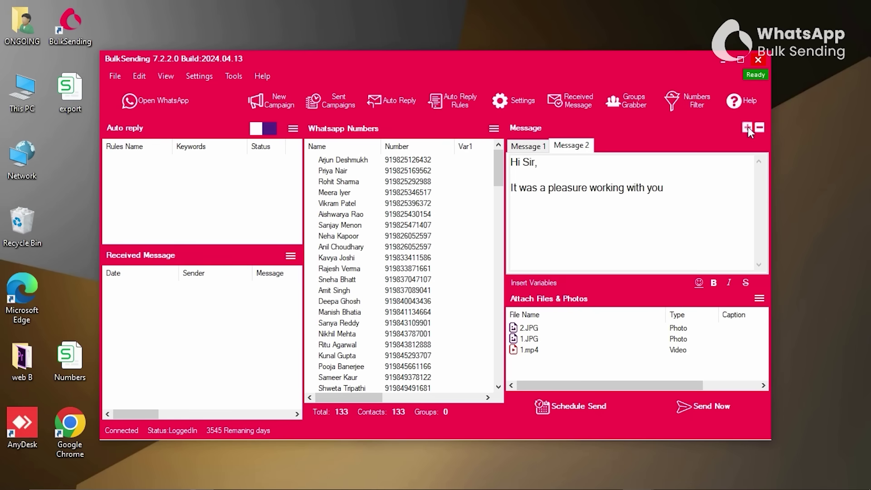
click(747, 128)
text(Hi Sir,)
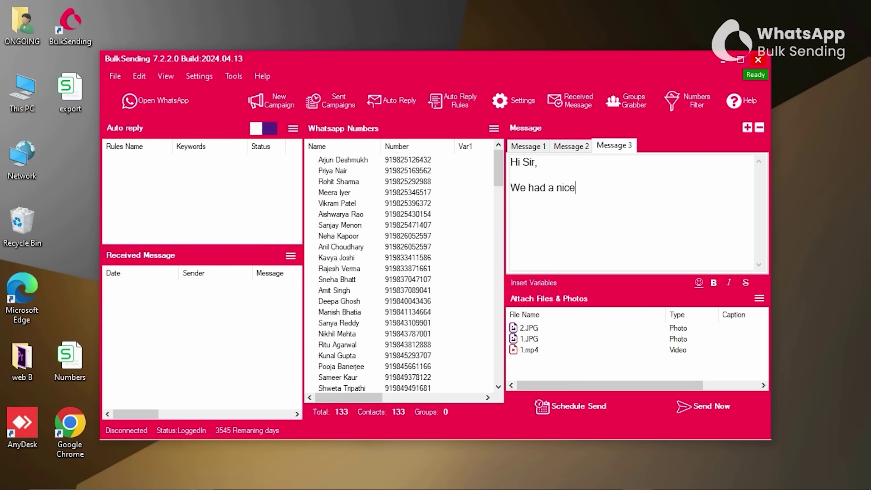
text( time working with you)
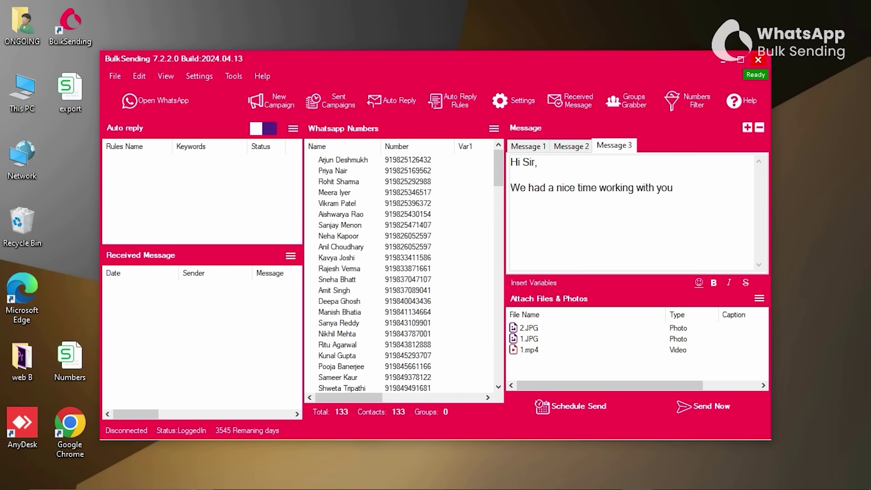
Add Message 4: 'Hi Sir,' then 'Thanks for the great experience, looking forward to working with you again'.
click(747, 128)
text(Hi Sir,)
key(Return)
key(Return)
text(T)
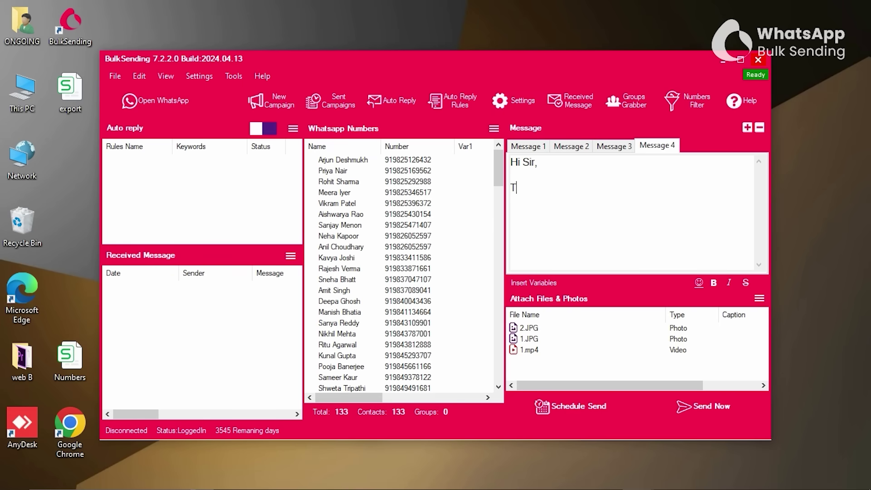
text(hanks for the great experience, looking for)
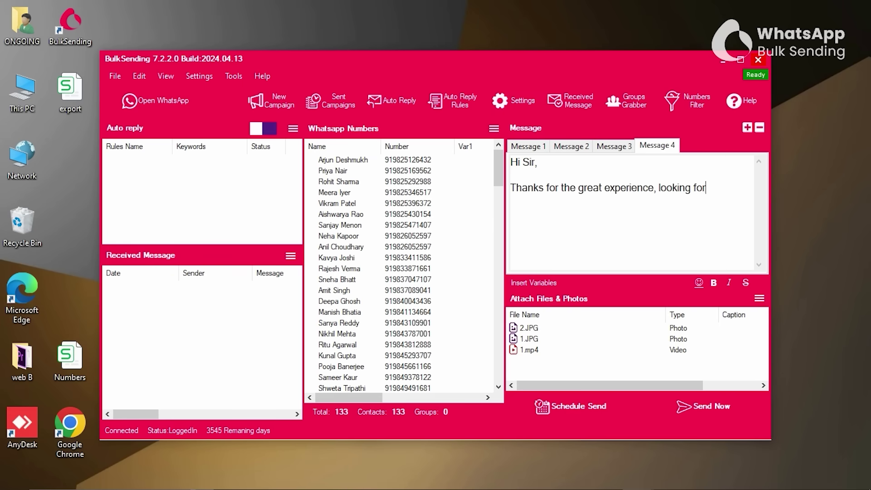
text(ward to working with)
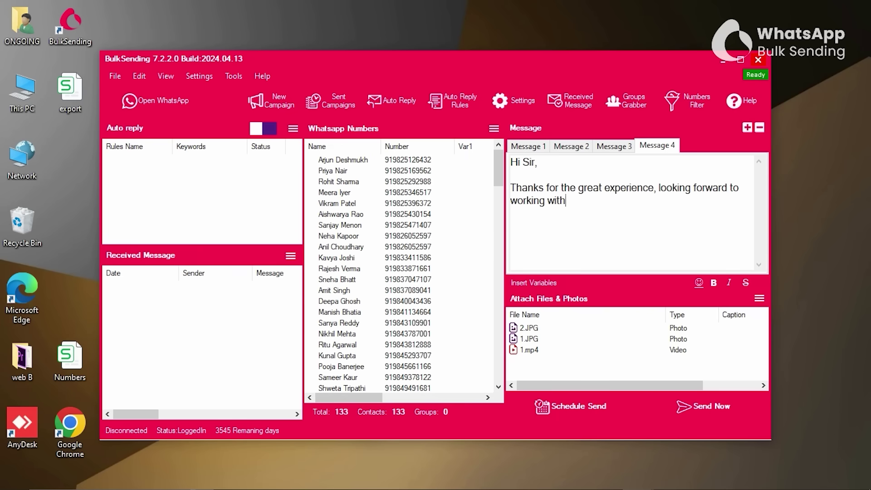
text( you again)
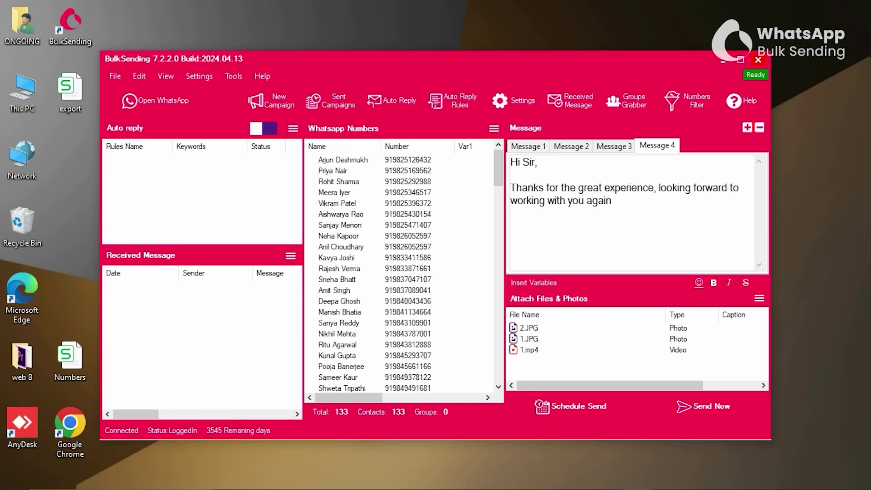
click(613, 146)
click(528, 145)
scroll(499, 183, down, 4)
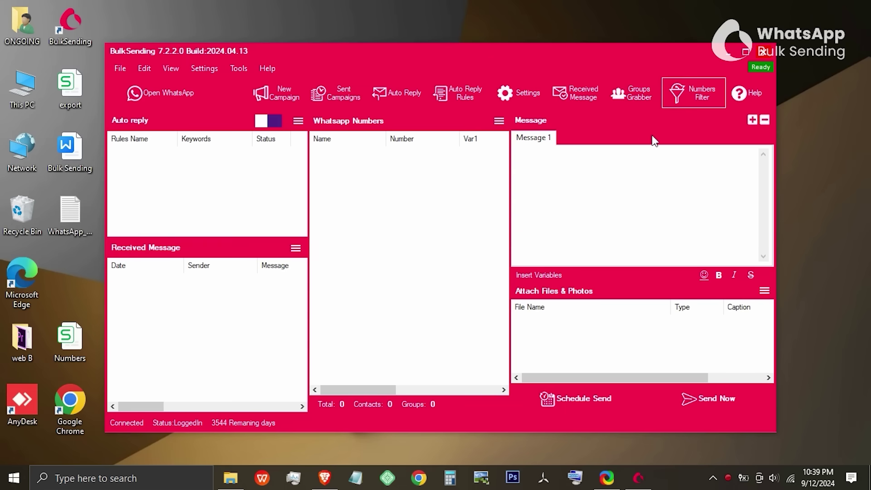
Fetch WhatsApp groups in Groups Grabber and get contacts from groups 2 and 3.
click(628, 156)
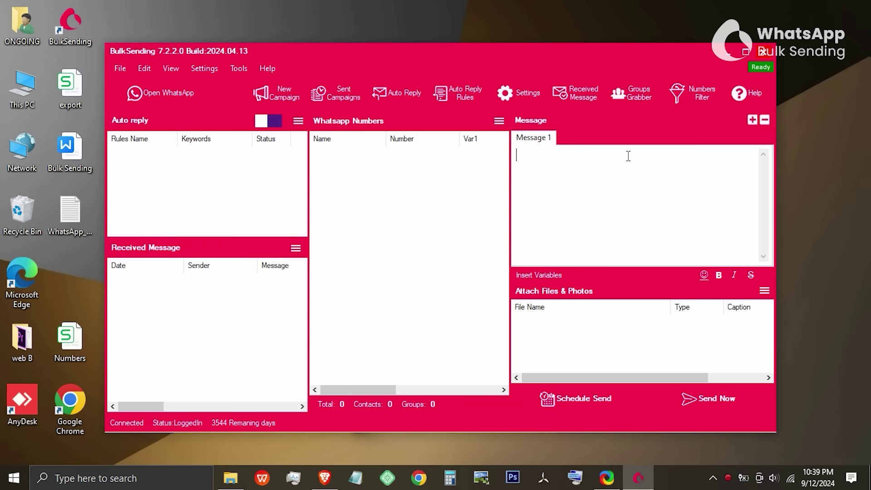
click(640, 97)
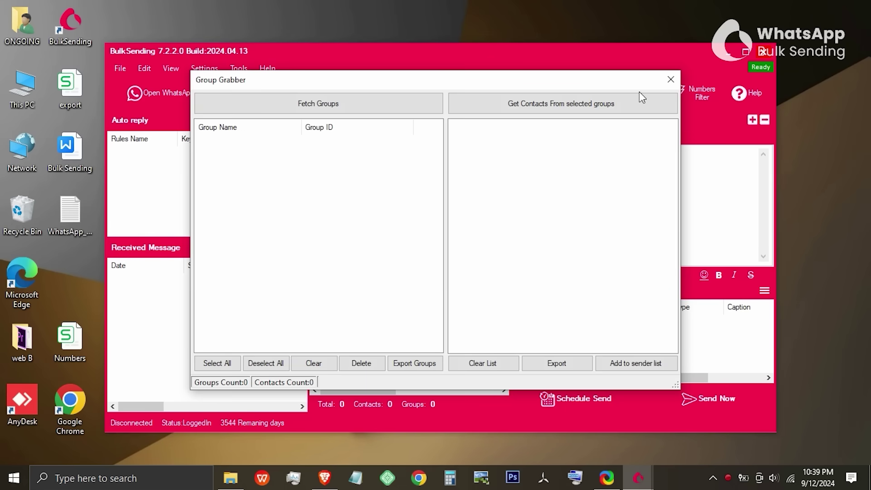
click(318, 103)
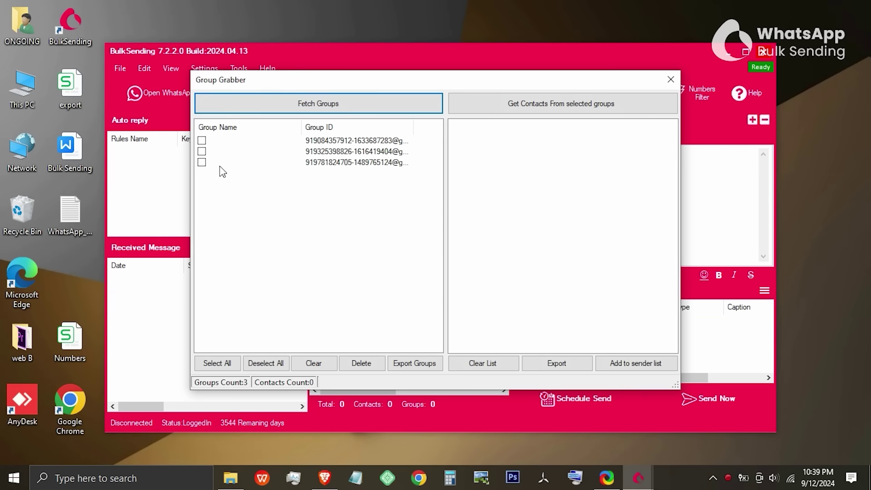
click(202, 152)
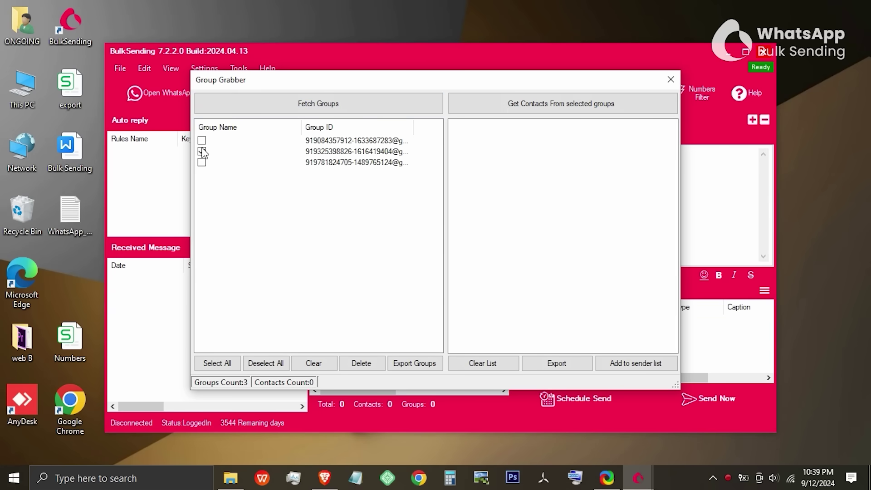
click(202, 162)
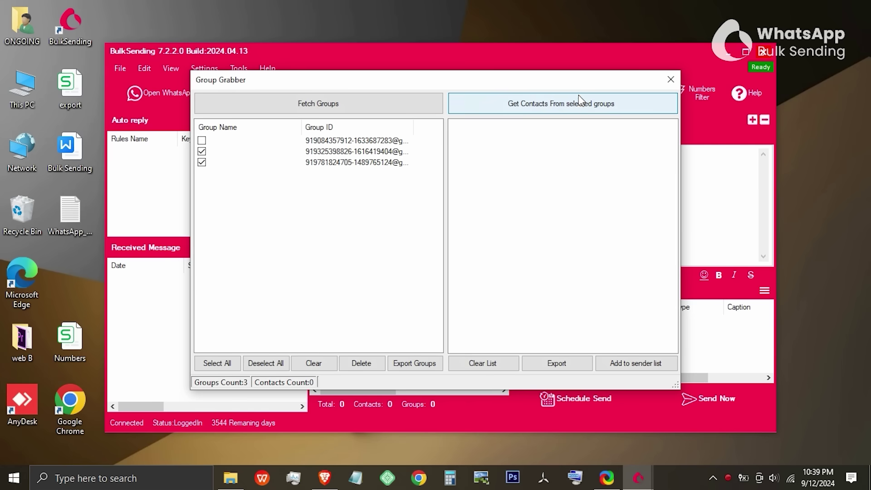
click(577, 107)
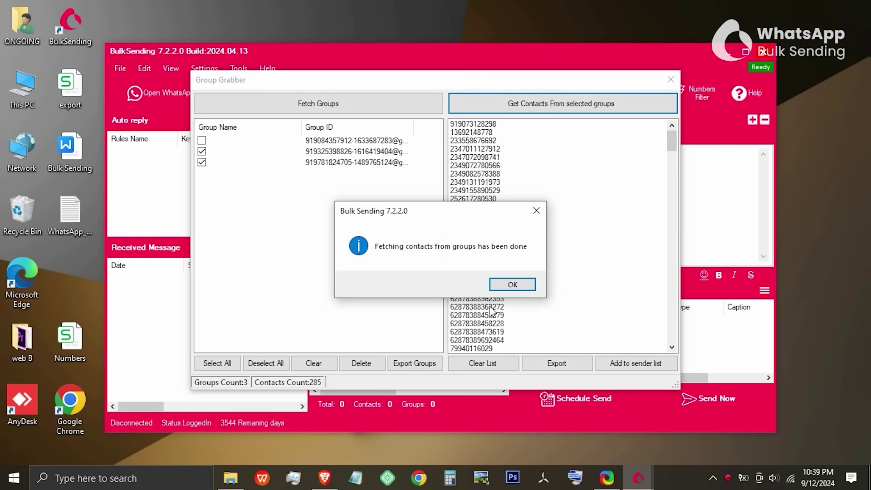
click(507, 285)
Export the 285 grabbed contacts to 'group fetch' on the Desktop.
click(556, 362)
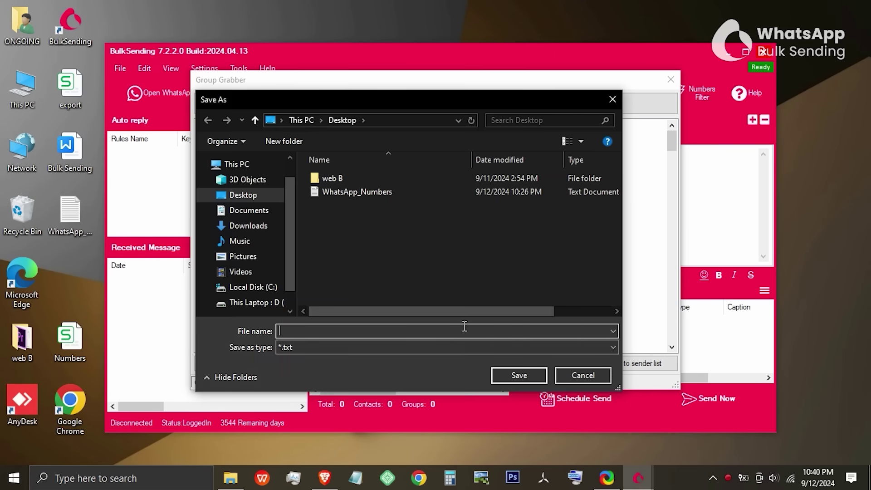
text(group fetch)
click(529, 373)
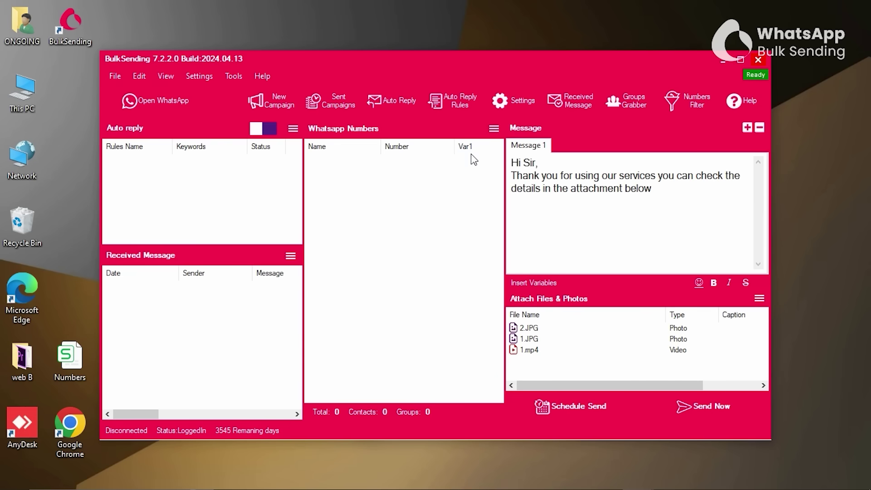
Import the 643 WhatsApp contacts into the numbers list from the Whatsapp Numbers menu.
click(494, 130)
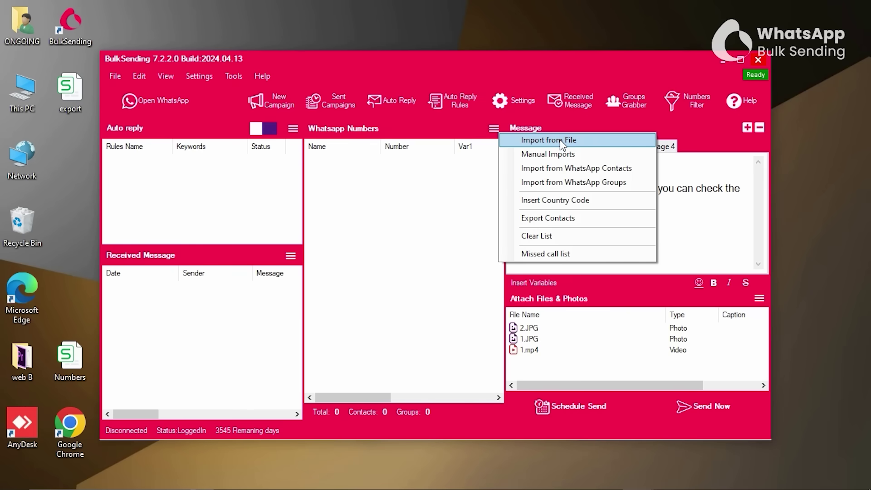
click(561, 169)
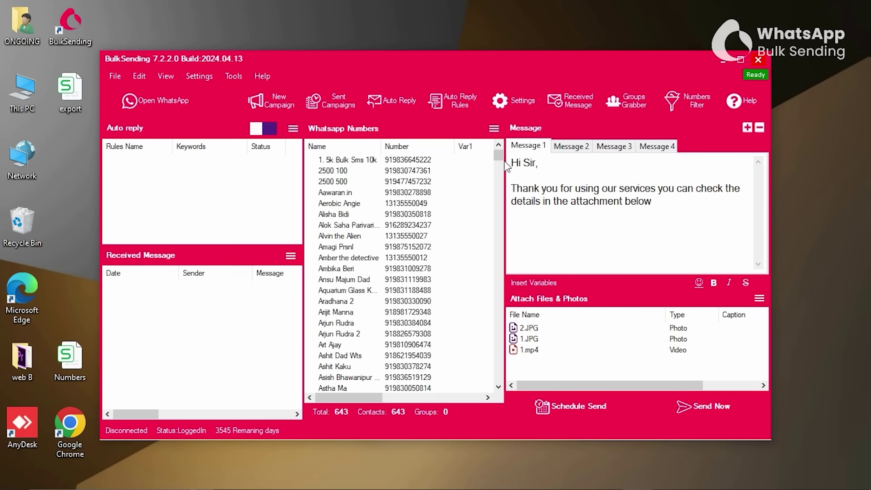
drag(498, 157, 498, 187)
click(493, 128)
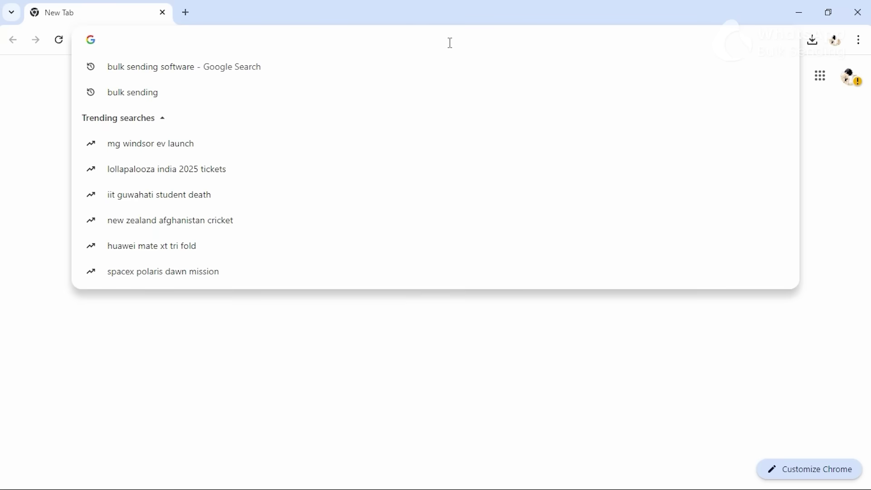
Go to bulksending.in in Chrome and choose Order Now for the 1 Month plan under Pricing.
text(bulksending.in)
key(Return)
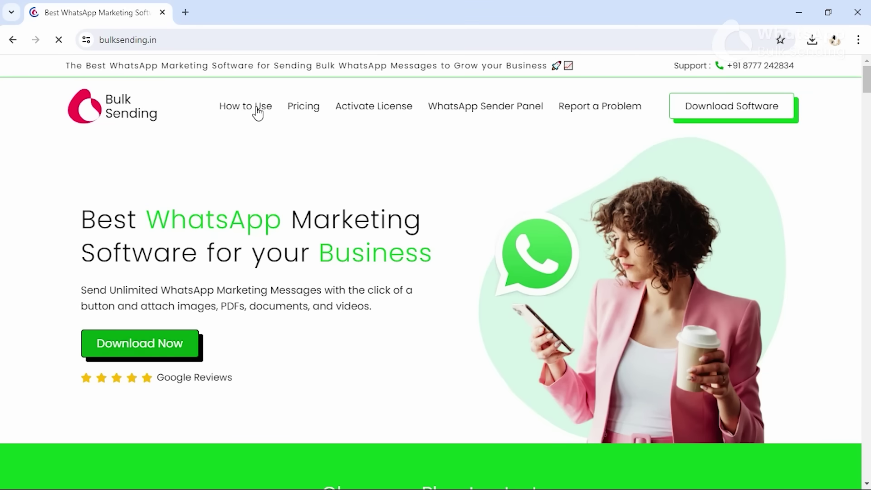
click(296, 109)
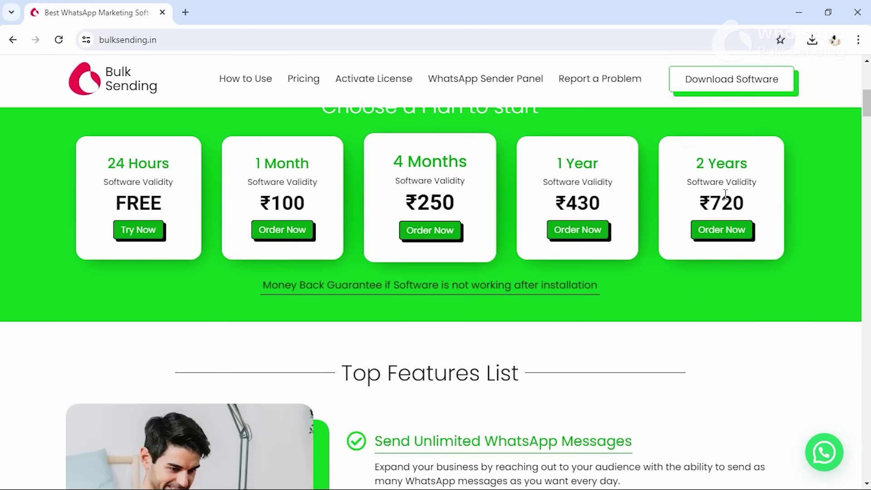
click(300, 231)
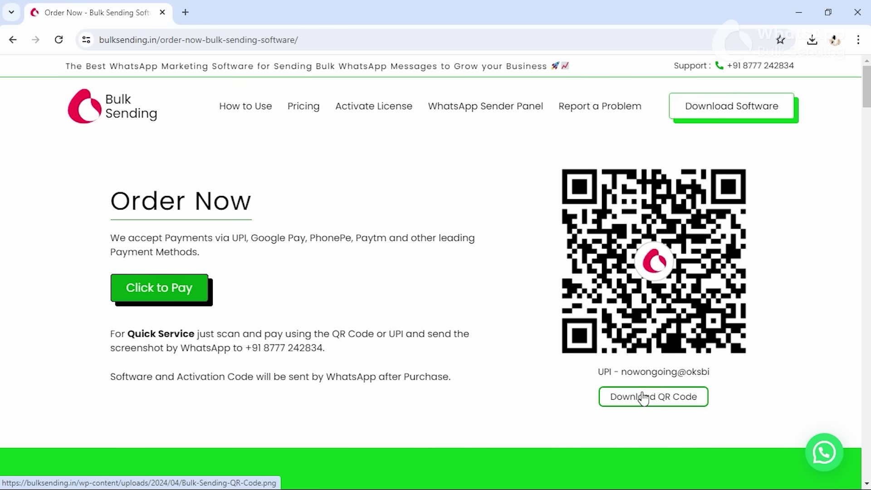
On Activate License, set purchase date 2024-09-11, 1 Month validity and 'No, this is my First Order'.
click(374, 107)
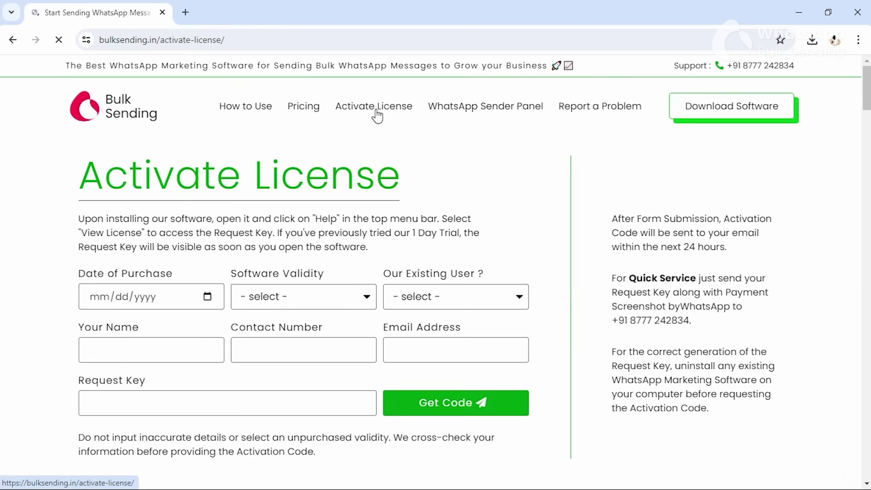
scroll(270, 174, down, 1)
click(189, 200)
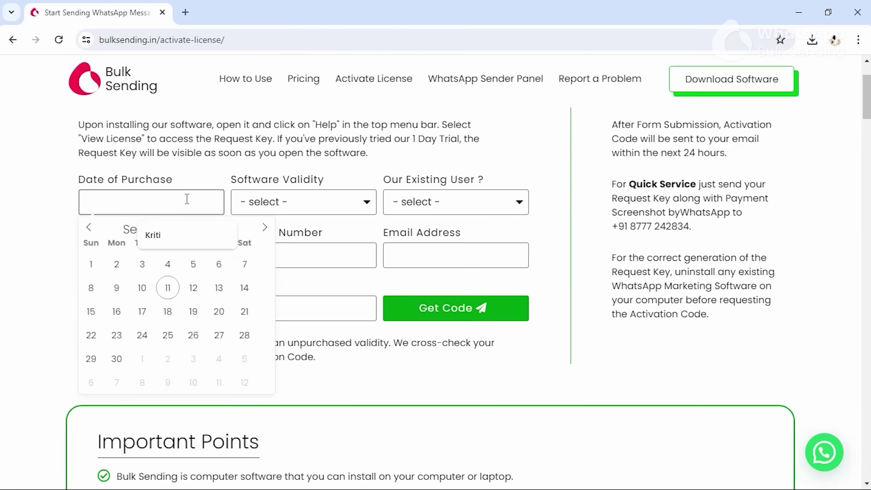
click(174, 285)
click(302, 200)
click(298, 240)
click(455, 202)
click(427, 239)
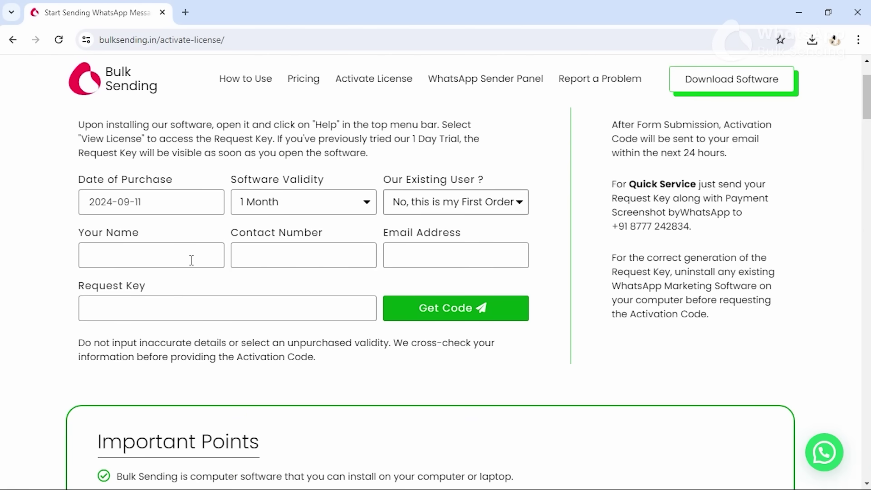
Fill in the customer's name, contact number and e-mail address on the form.
click(192, 260)
text(Kriti)
click(312, 254)
click(272, 286)
click(417, 255)
click(271, 311)
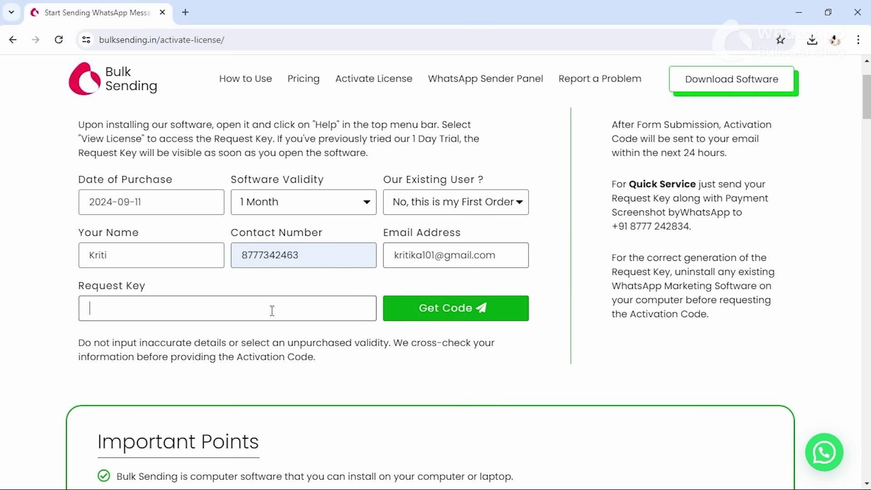
Launch BulkSending and copy the request key from Help > View License.
click(821, 12)
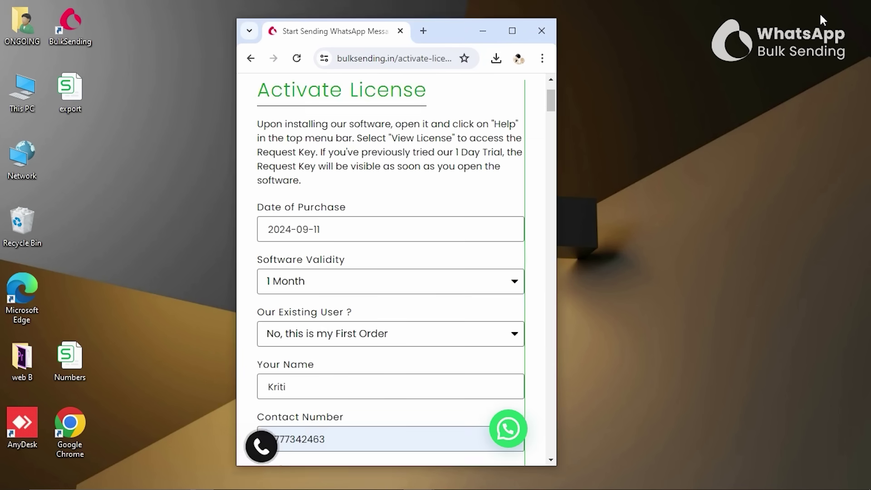
double_click(72, 25)
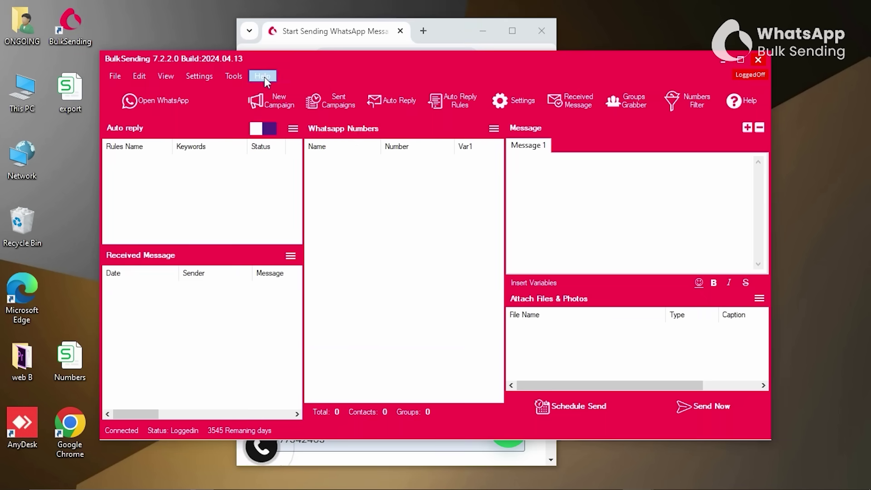
click(263, 76)
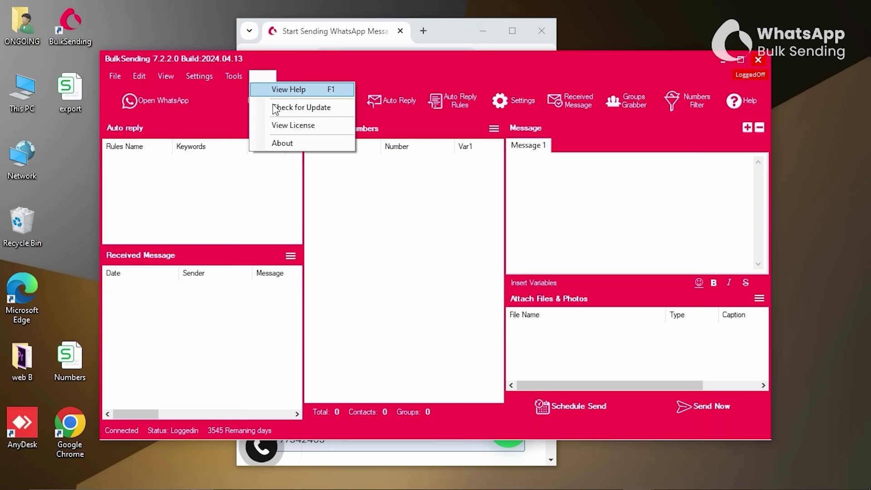
click(282, 126)
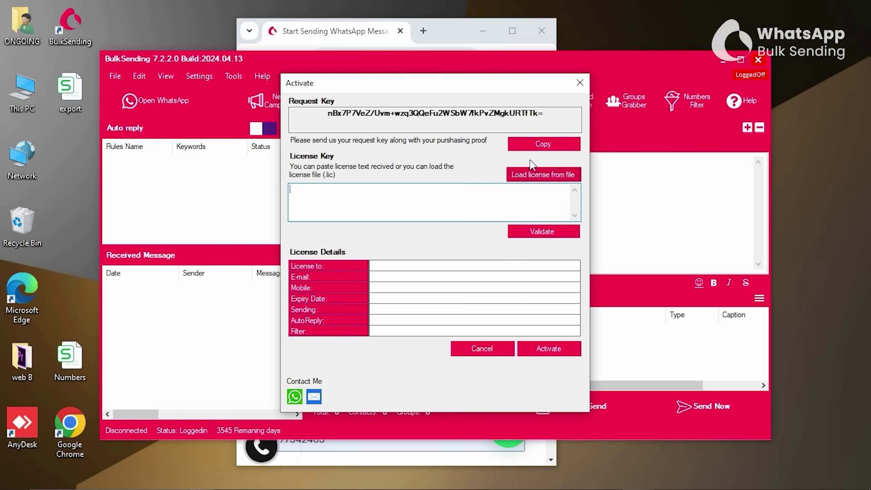
click(544, 143)
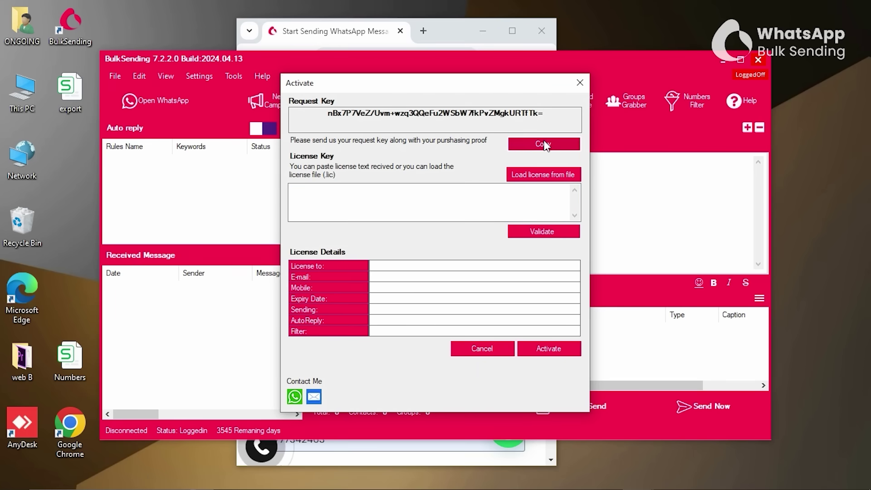
Paste the request key into the website's Request Key field and submit with Get Code.
click(371, 39)
click(512, 30)
click(313, 303)
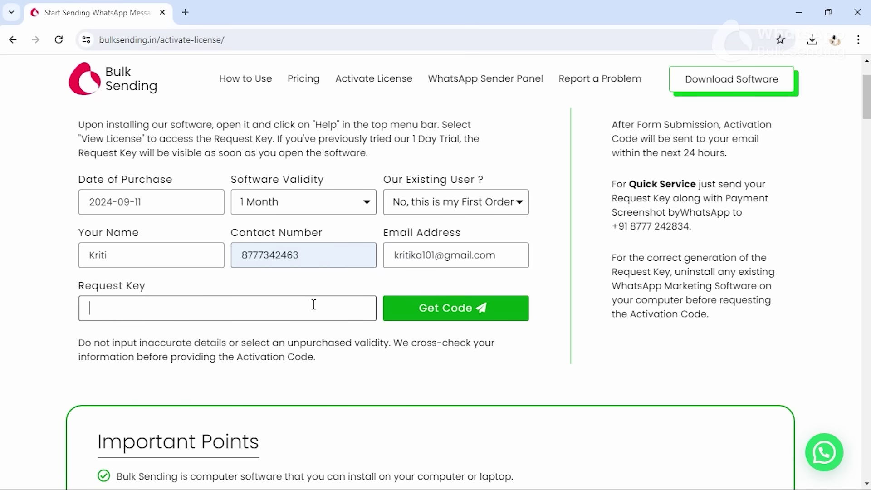
key(ctrl+v)
click(443, 311)
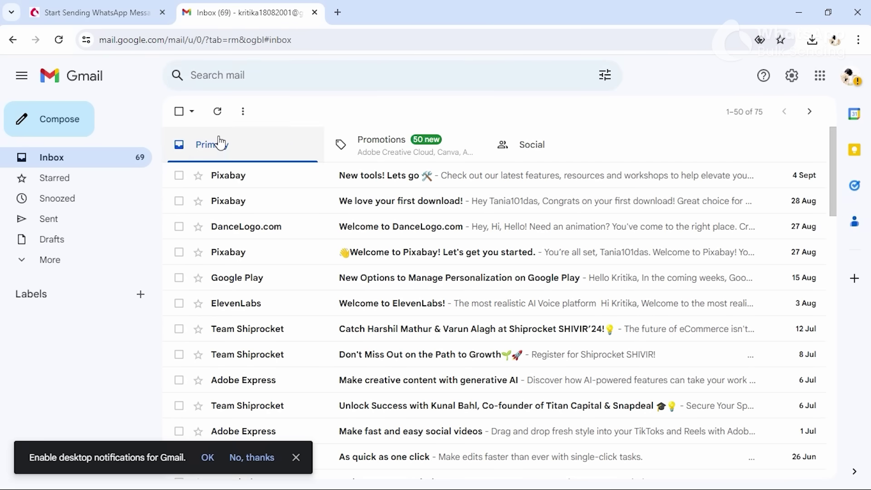
Refresh Gmail, open the Bulk Sending Activation Code email, and select the code for BulkSending's license key box.
click(219, 112)
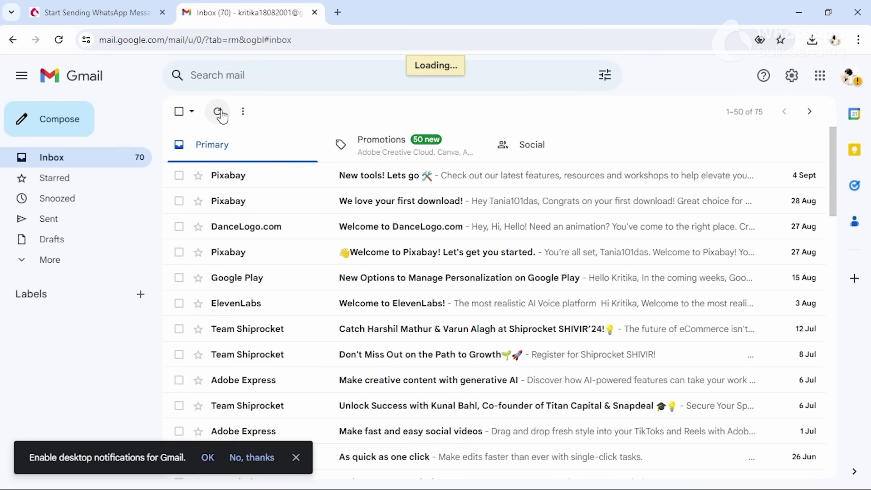
click(241, 175)
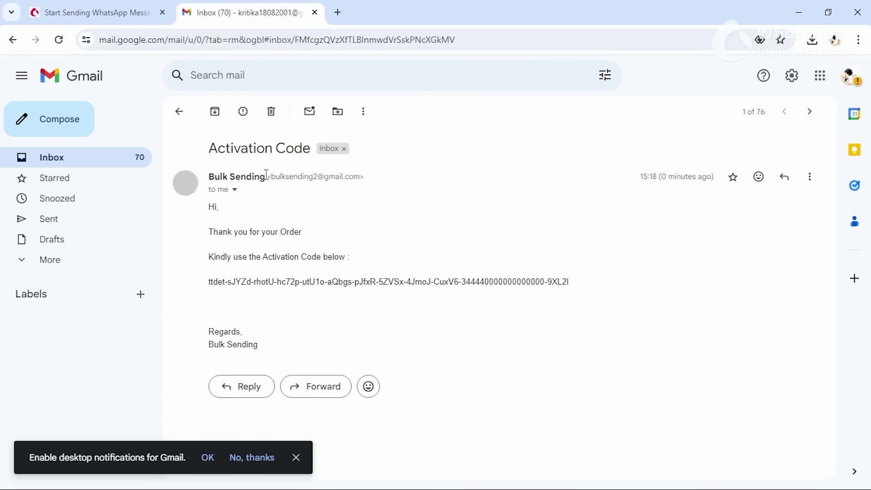
mouse_move(266, 175)
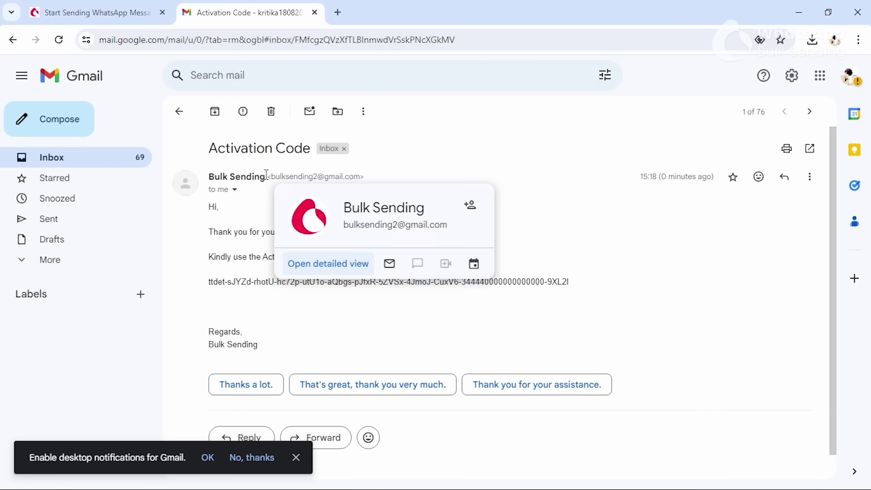
drag(578, 282, 209, 282)
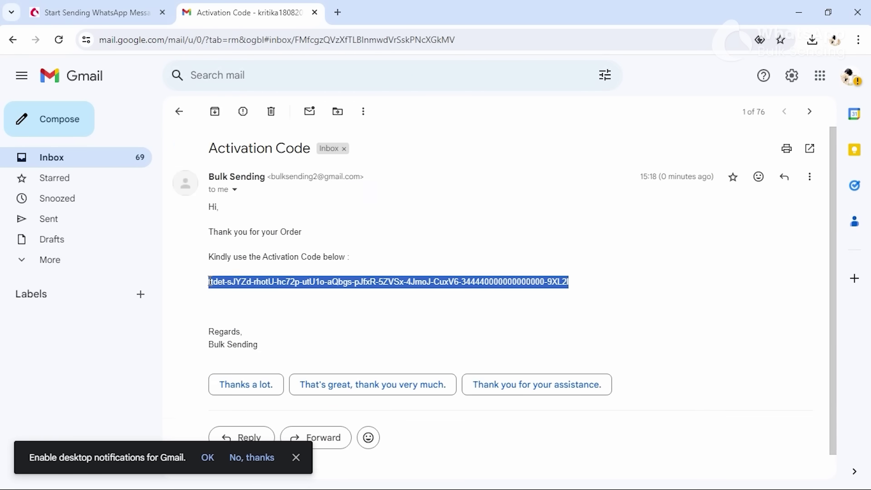
click(828, 13)
click(436, 195)
Paste the emailed code as the License Key, activate it, then reopen Help > View License.
key(ctrl+v)
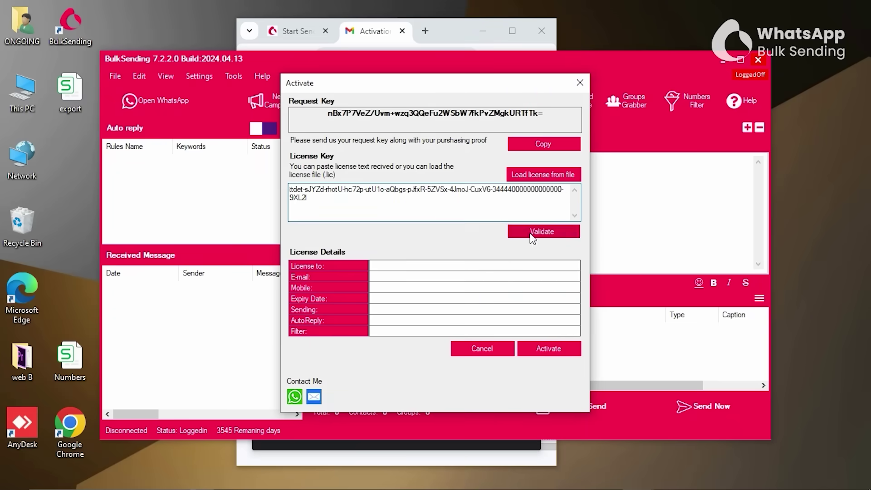
click(549, 352)
key(Return)
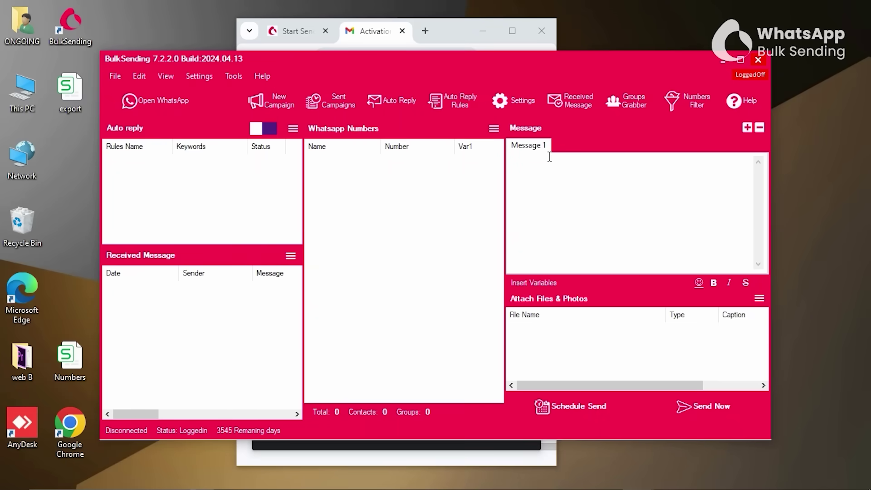
click(263, 76)
click(286, 128)
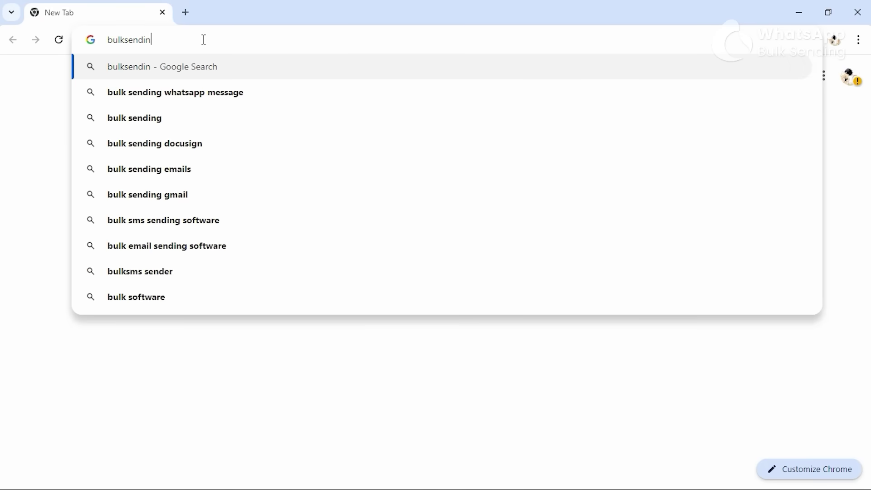
Load bulksending.in, submit the Download Software free trial form, and return to the home page top.
key(Return)
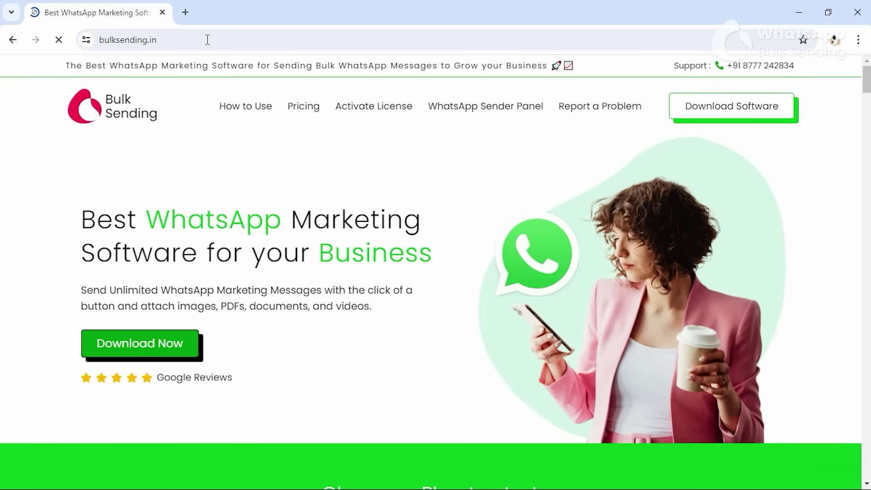
click(711, 109)
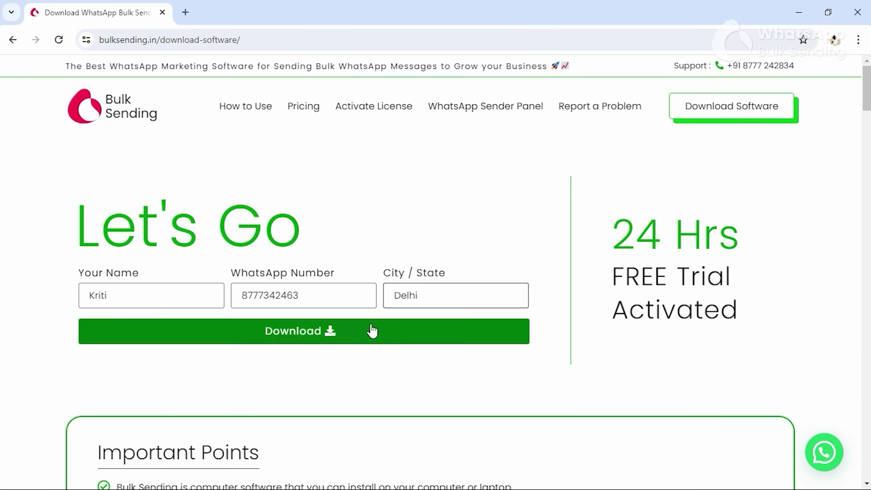
click(372, 331)
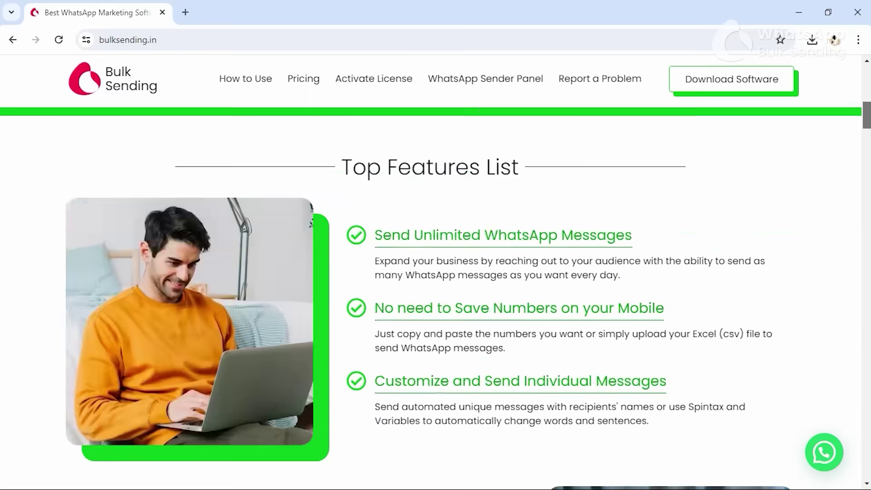
scroll(435, 272, down, 10)
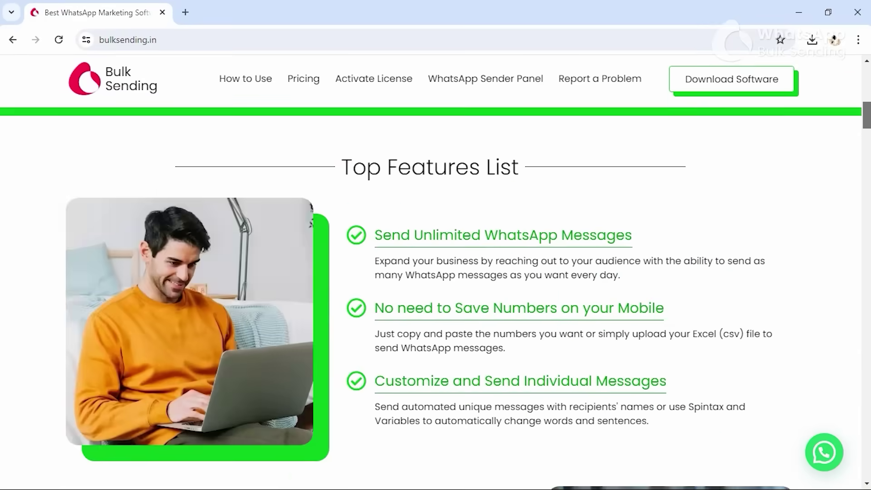
scroll(435, 272, up, 15)
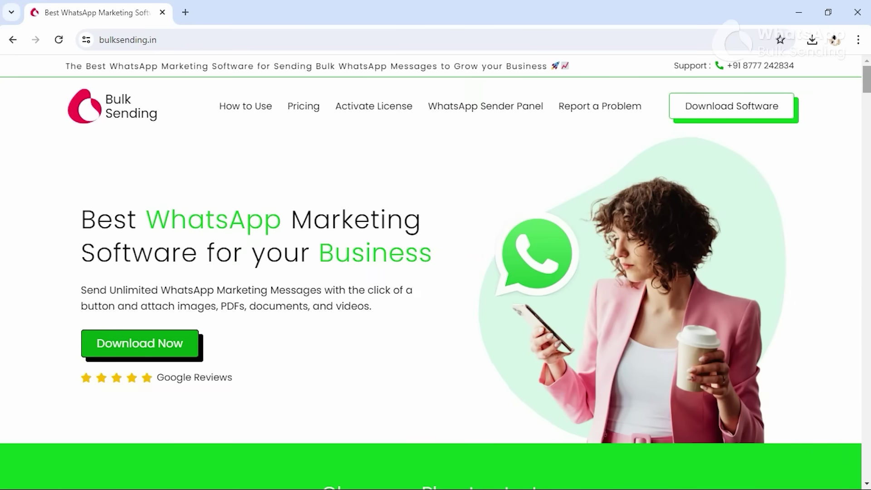